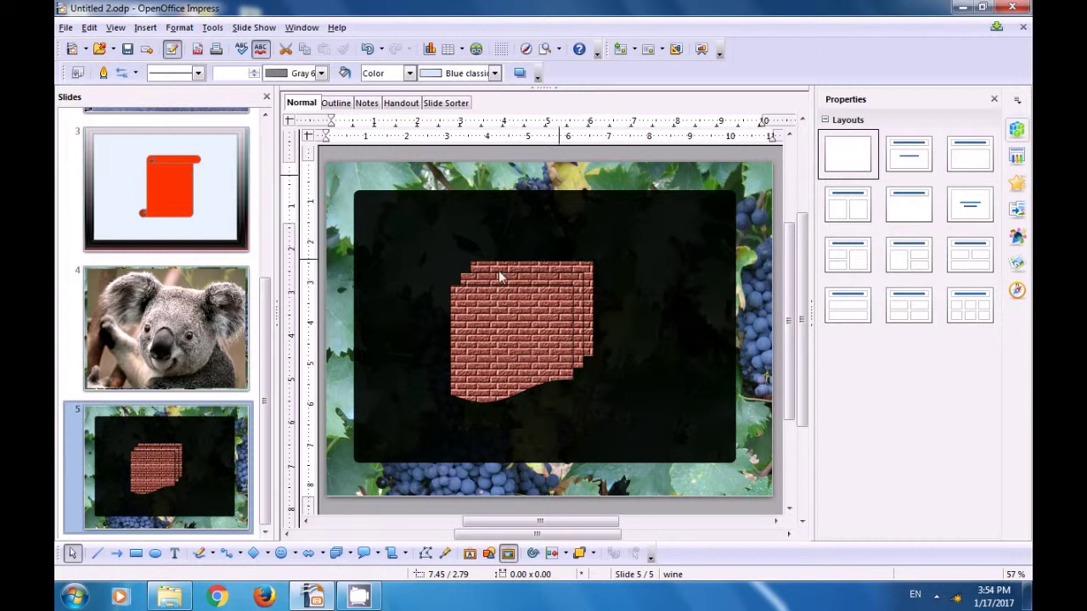
Open the Color Replacer for the koala picture on slide 4 and sample the dark grey body fur as the first source color.
{"action": "left_click", "coordinate": [227, 341]}
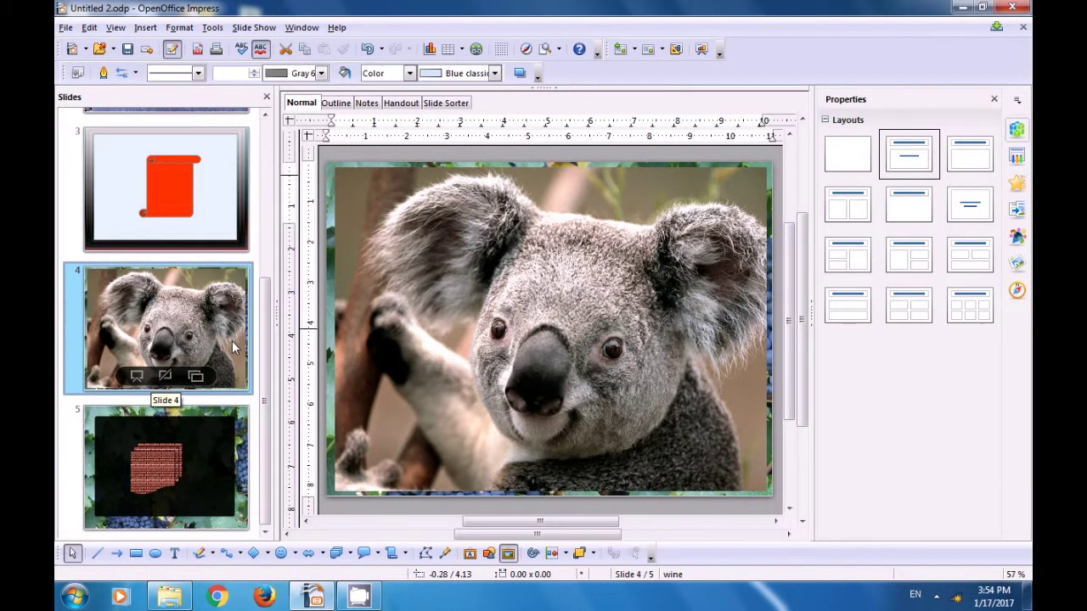
{"action": "left_click", "coordinate": [440, 273]}
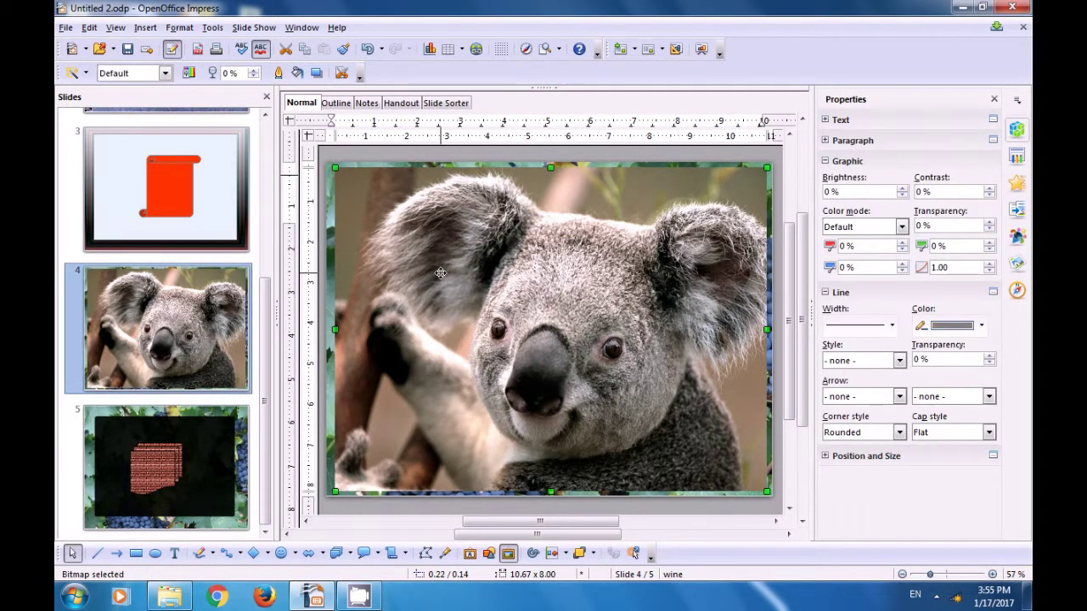
{"action": "left_click", "coordinate": [181, 27]}
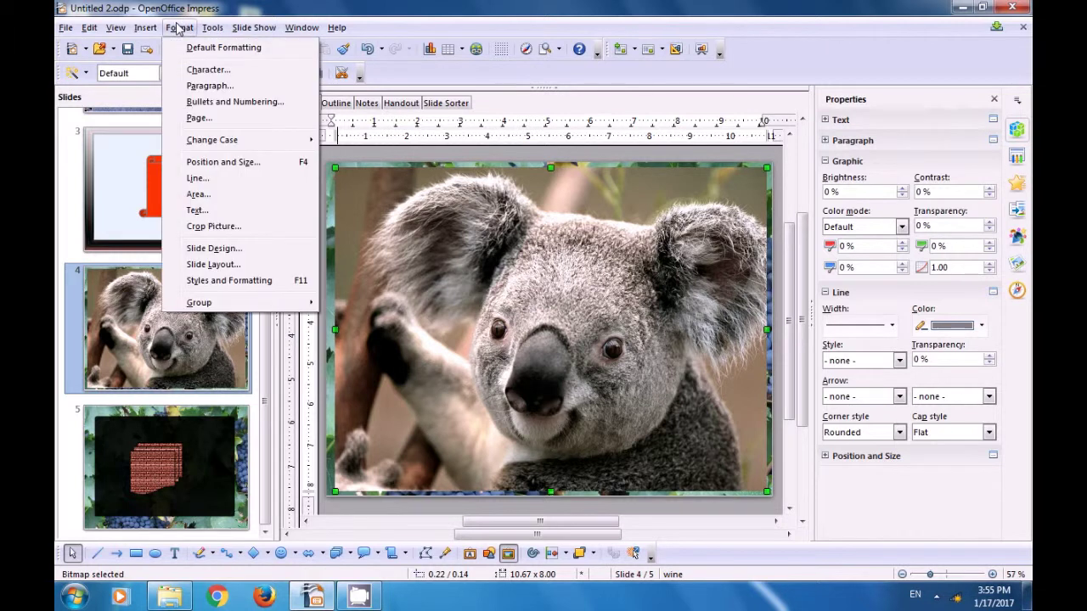
{"action": "mouse_move", "coordinate": [213, 32]}
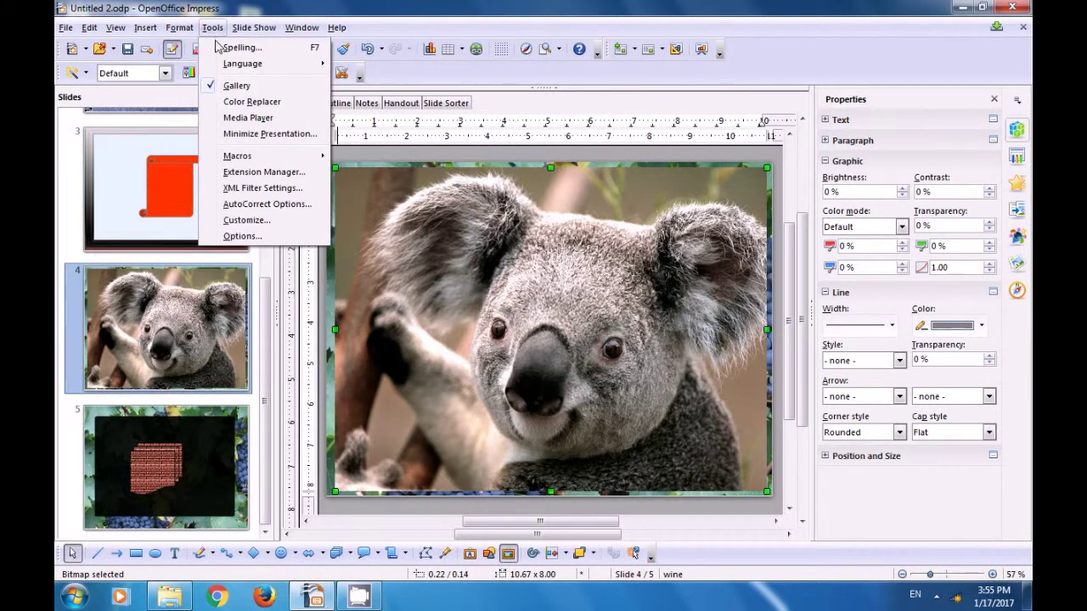
{"action": "left_click", "coordinate": [244, 103]}
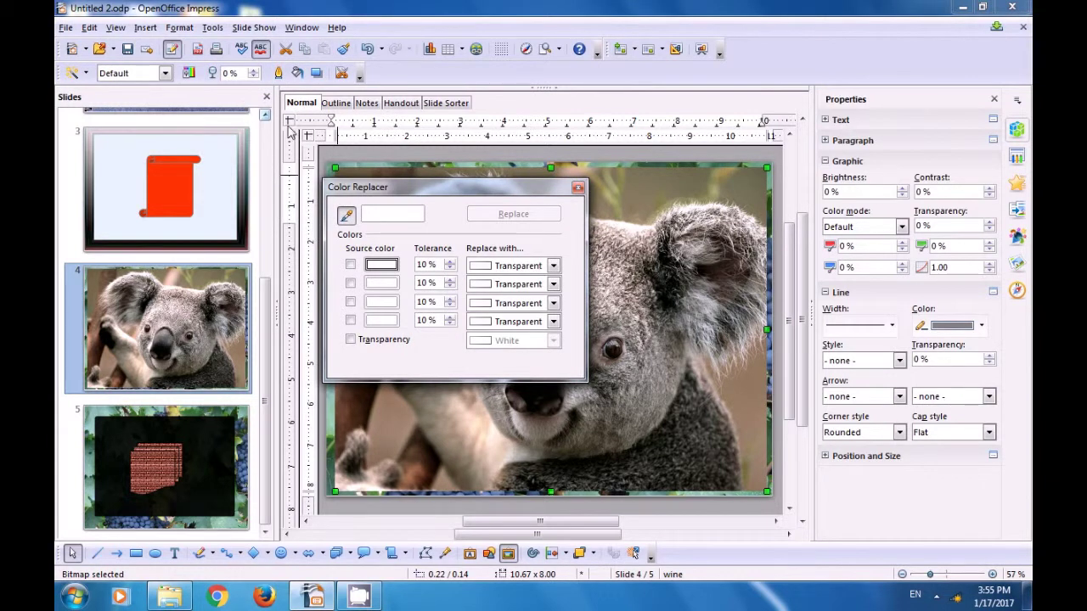
{"action": "left_click_drag", "start_coordinate": [374, 192], "coordinate": [306, 123]}
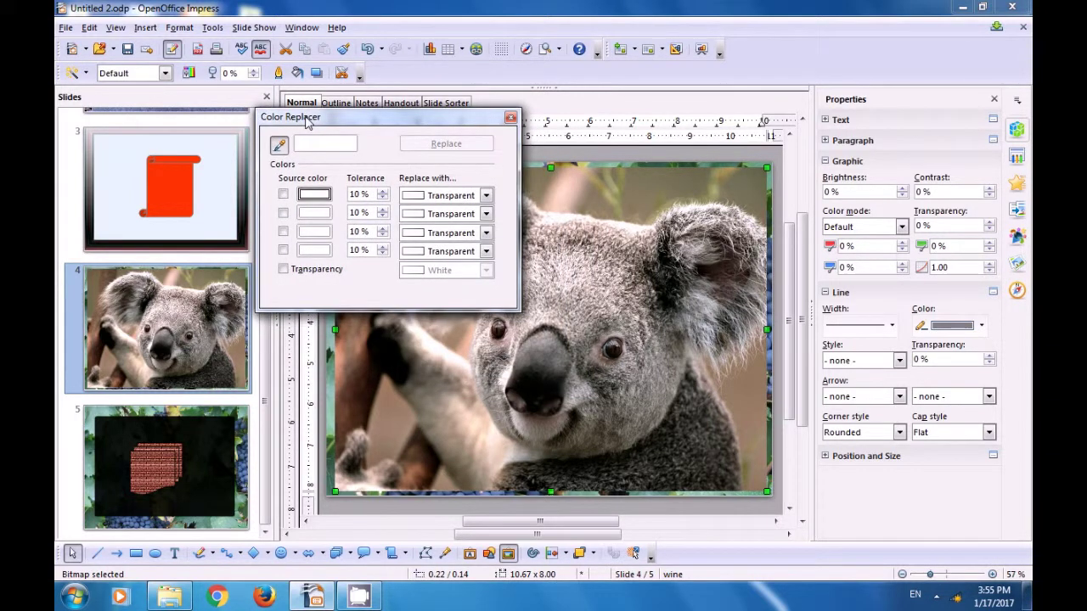
{"action": "left_click", "coordinate": [280, 146]}
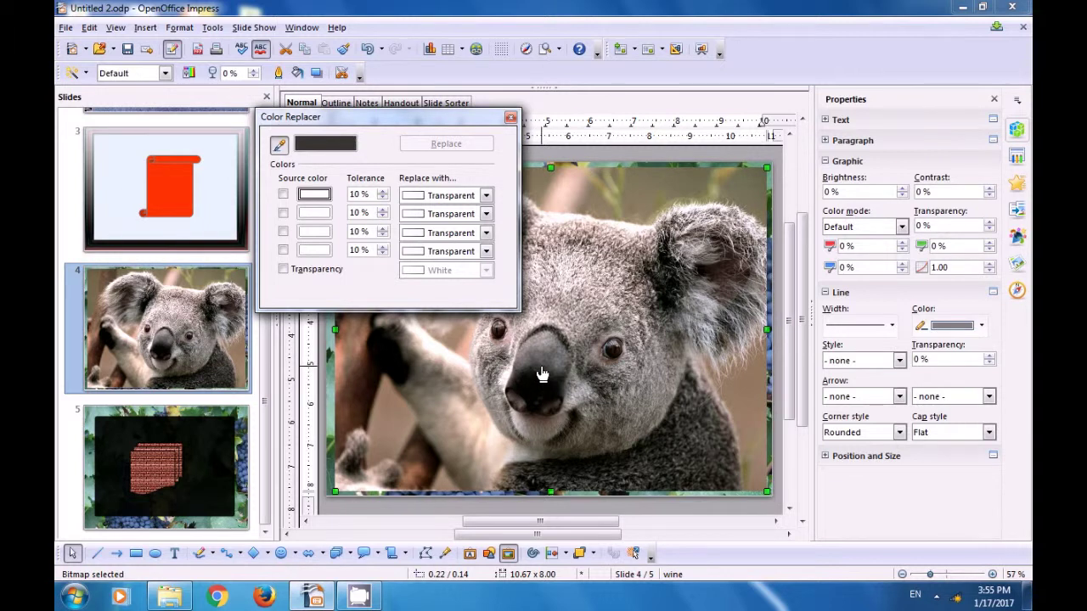
{"action": "left_click", "coordinate": [649, 476]}
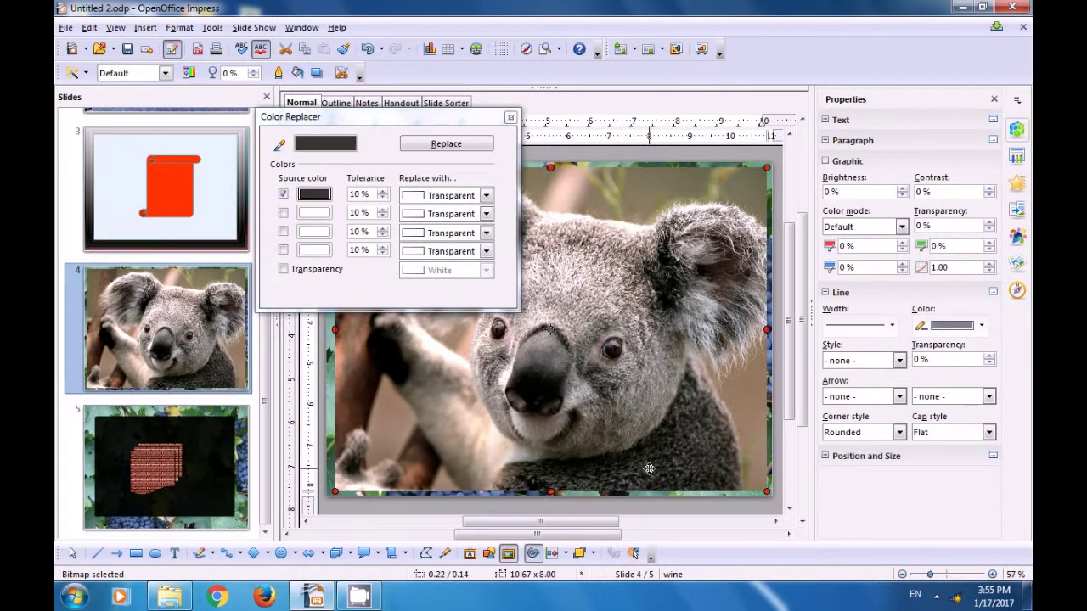
Replace the sampled dark grey in the koala picture with a yellow green shade at 10 % tolerance and close the Color Replacer.
{"action": "left_click", "coordinate": [488, 196]}
{"action": "scroll", "coordinate": [448, 297], "scroll_direction": "down", "scroll_amount": 8}
{"action": "scroll", "coordinate": [447, 348], "scroll_direction": "down", "scroll_amount": 7}
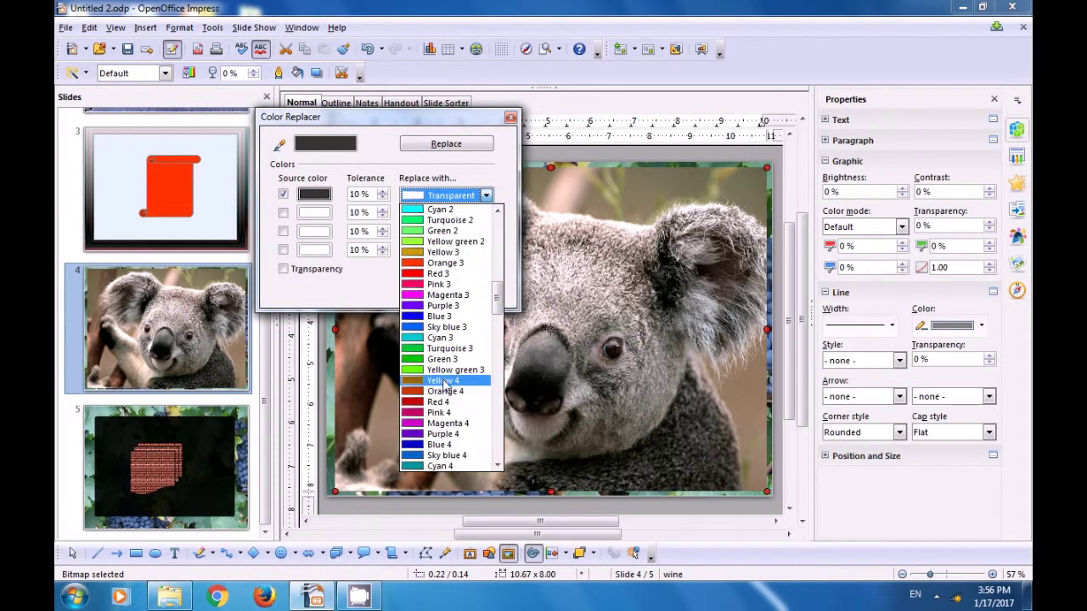
{"action": "scroll", "coordinate": [443, 391], "scroll_direction": "down", "scroll_amount": 8}
{"action": "scroll", "coordinate": [443, 408], "scroll_direction": "down", "scroll_amount": 3}
{"action": "left_click", "coordinate": [436, 416]}
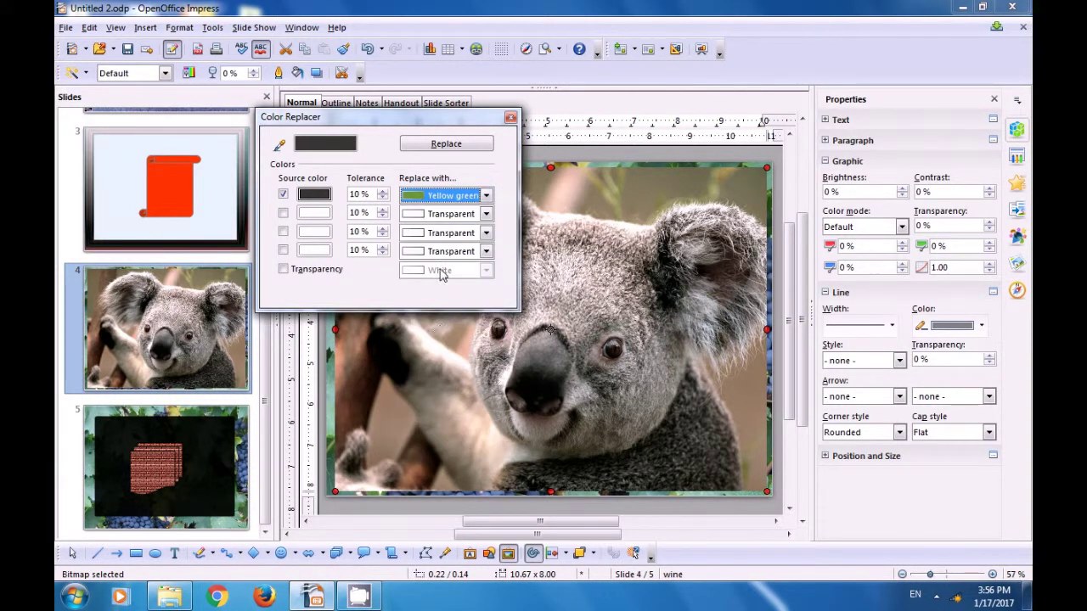
{"action": "left_click", "coordinate": [445, 146]}
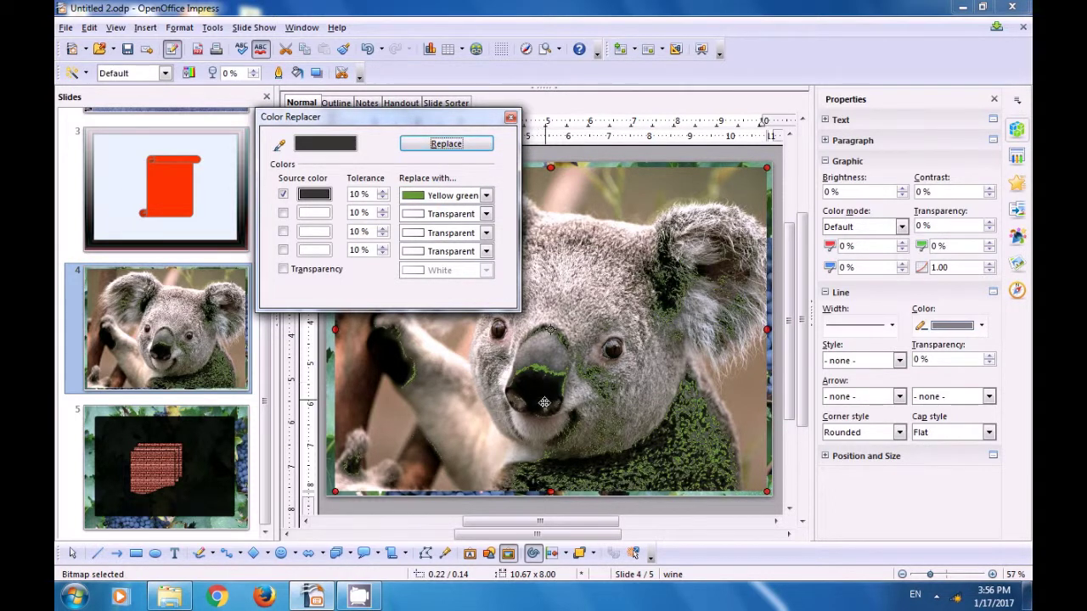
{"action": "left_click", "coordinate": [475, 445]}
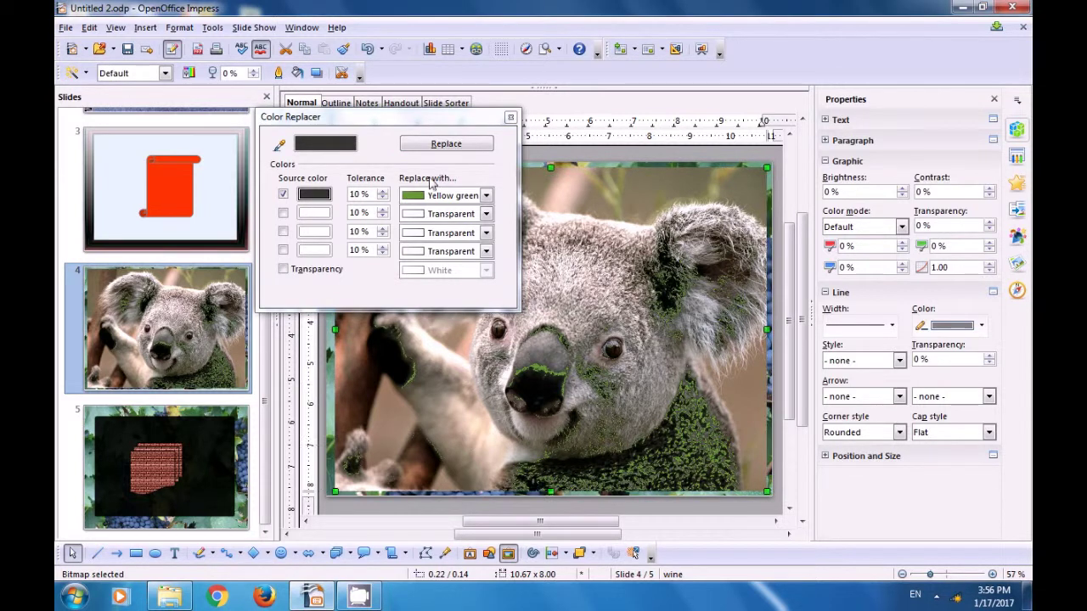
{"action": "left_click", "coordinate": [510, 118]}
{"action": "left_click", "coordinate": [594, 212]}
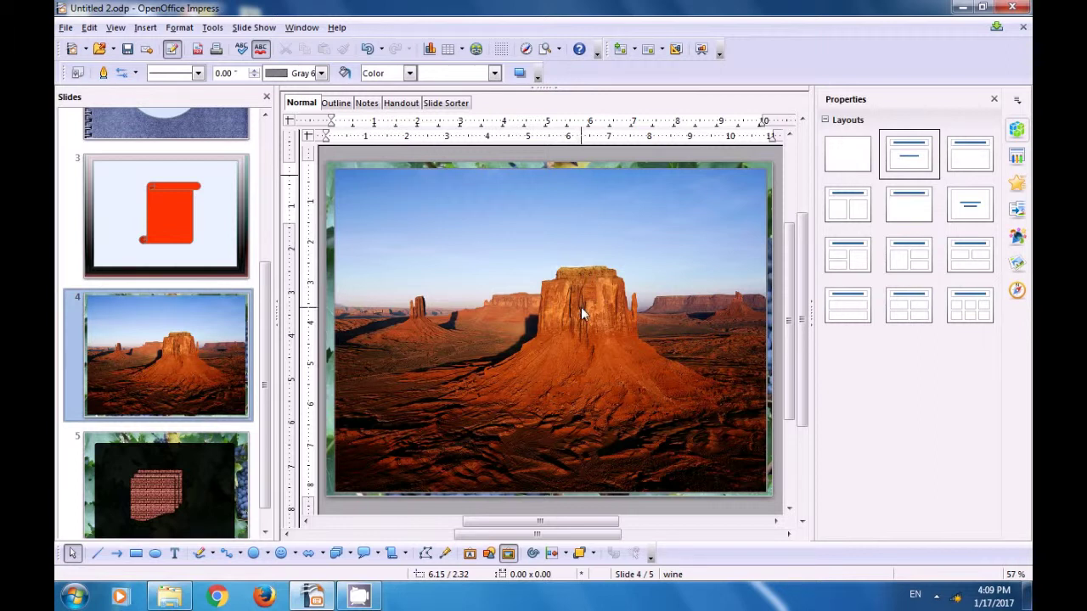
Give slide 1 the Wipe Down slide transition with the applause sound.
{"action": "left_click", "coordinate": [242, 28]}
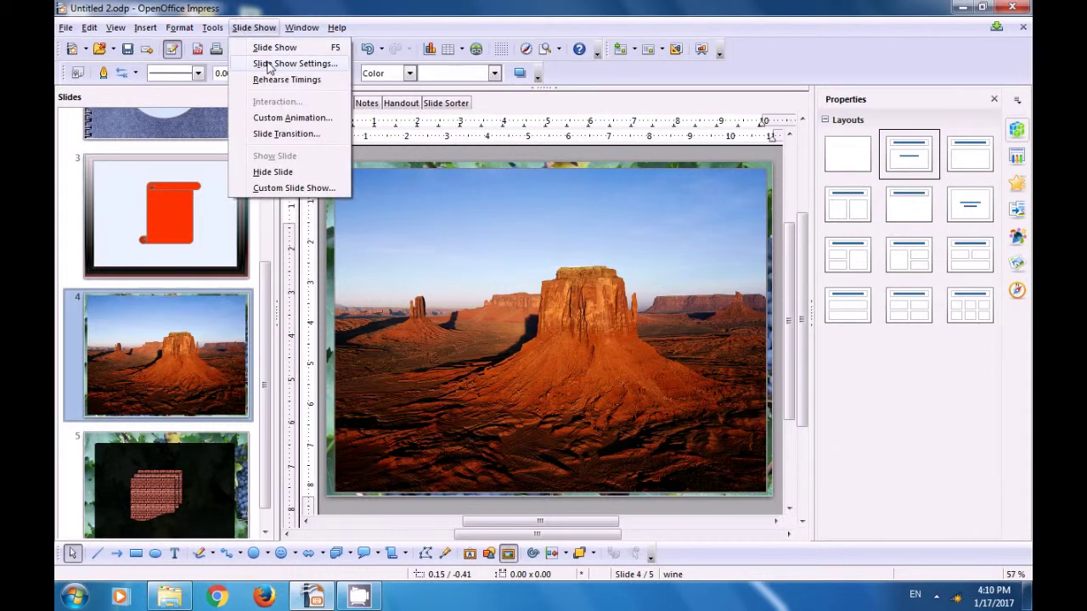
{"action": "left_click", "coordinate": [285, 134]}
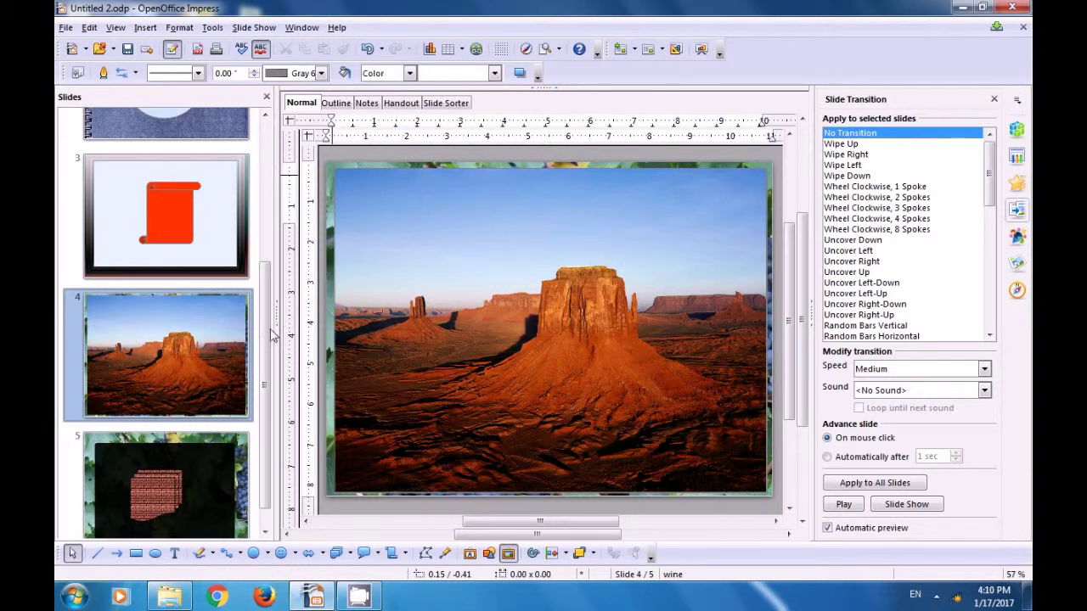
{"action": "scroll", "coordinate": [269, 337], "scroll_direction": "up", "scroll_amount": 5}
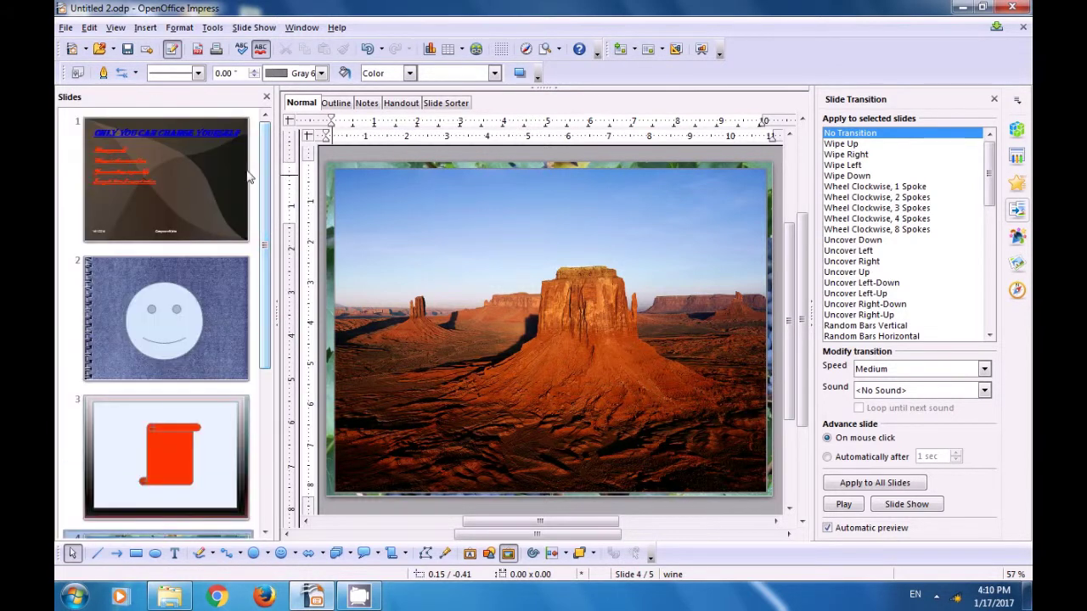
{"action": "left_click", "coordinate": [187, 183]}
{"action": "left_click", "coordinate": [393, 204]}
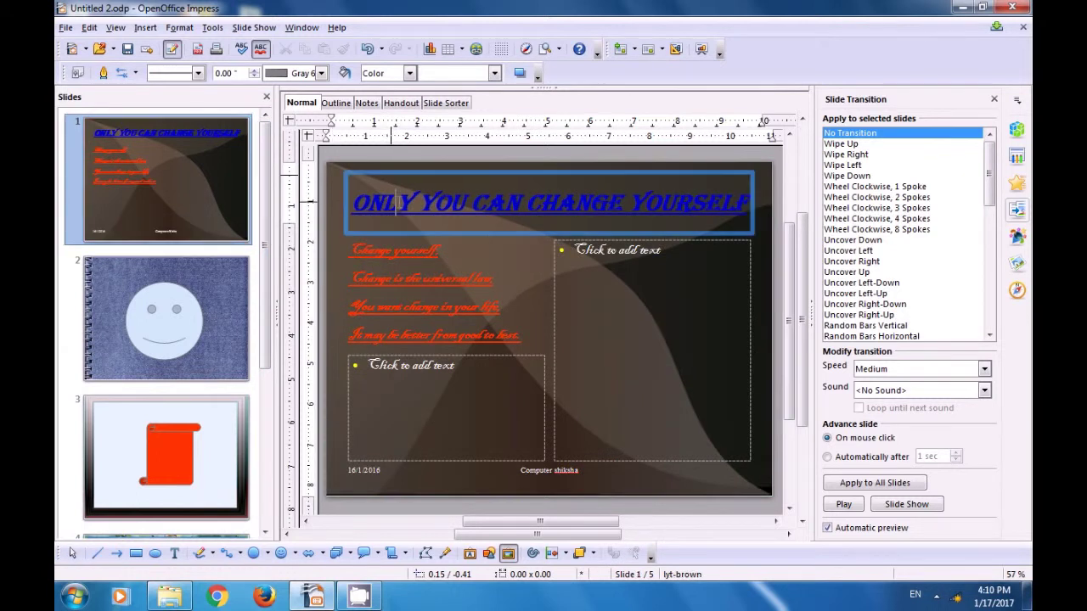
{"action": "left_click", "coordinate": [841, 176]}
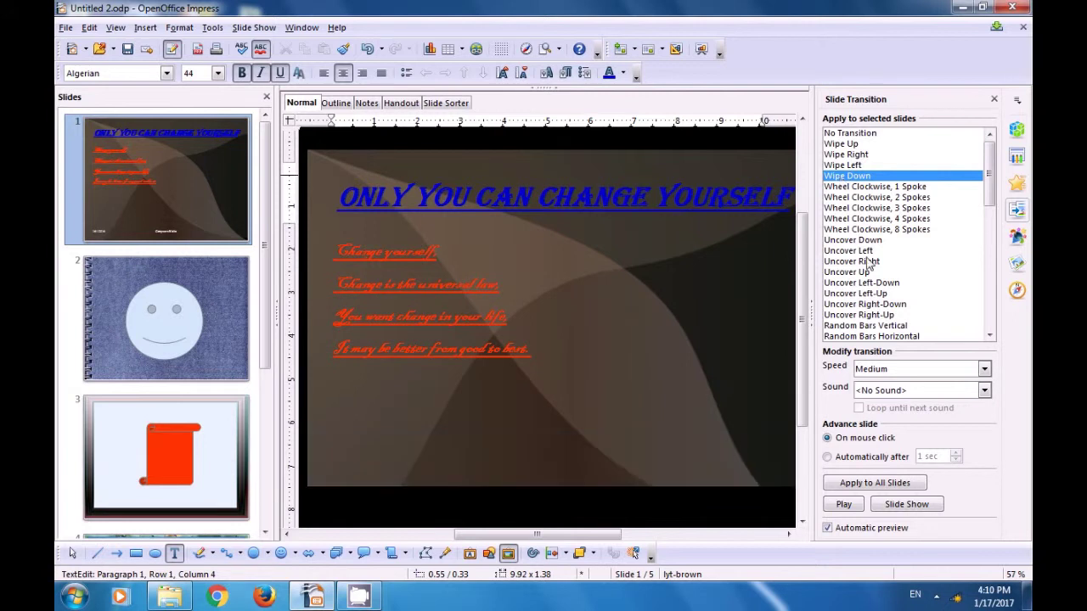
{"action": "left_click", "coordinate": [983, 392]}
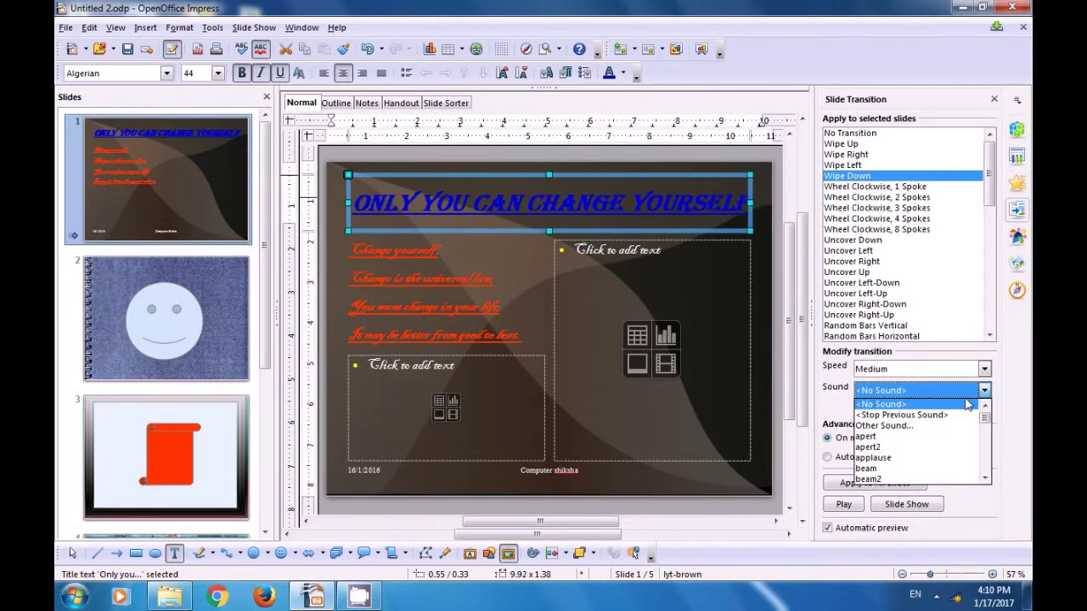
{"action": "left_click", "coordinate": [880, 458]}
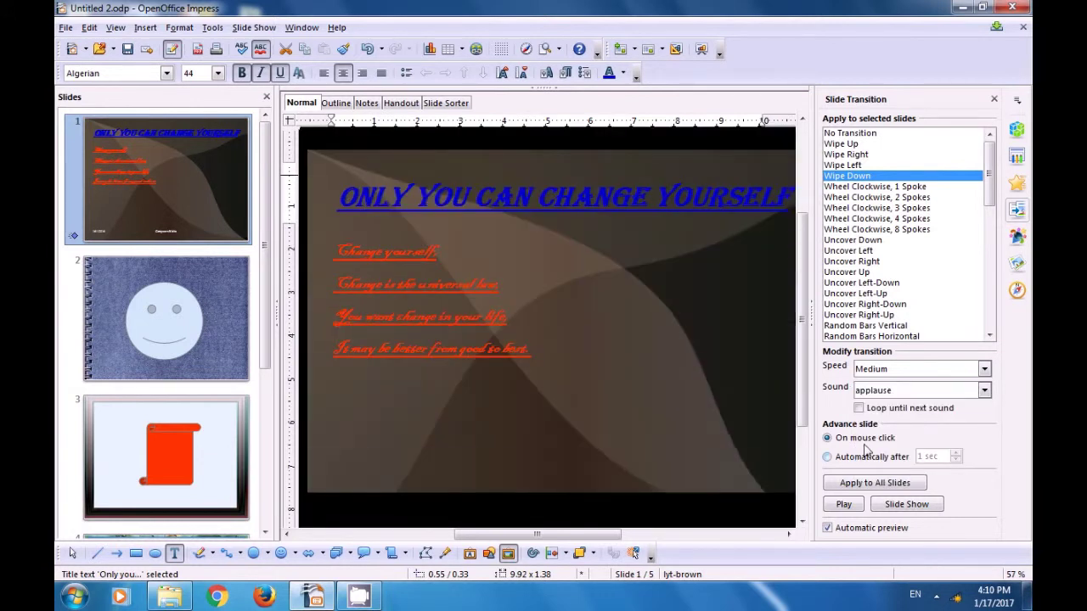
Try the Uncover Left-Down, Right-Down and Right-Up transitions on slide 2, and settle on Cover Down with the drama sound.
{"action": "left_click", "coordinate": [149, 338]}
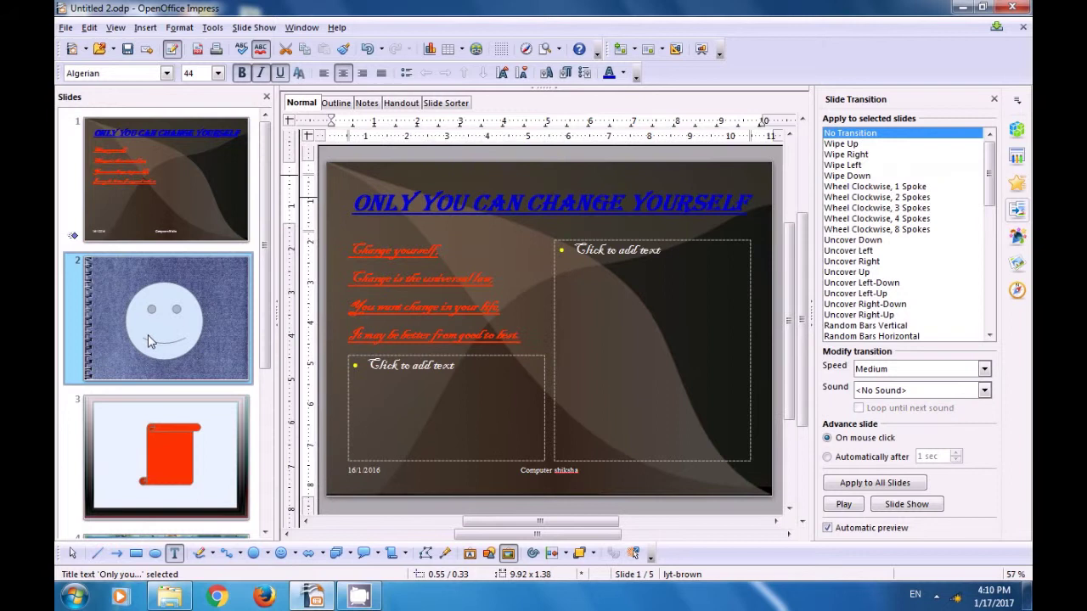
{"action": "left_click", "coordinate": [879, 283]}
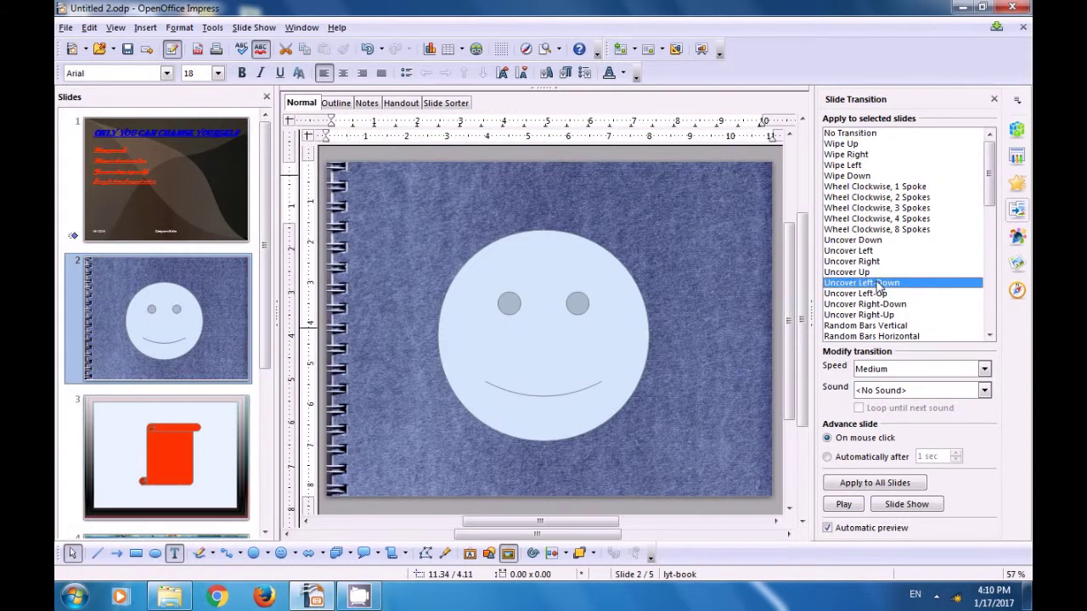
{"action": "left_click", "coordinate": [879, 304]}
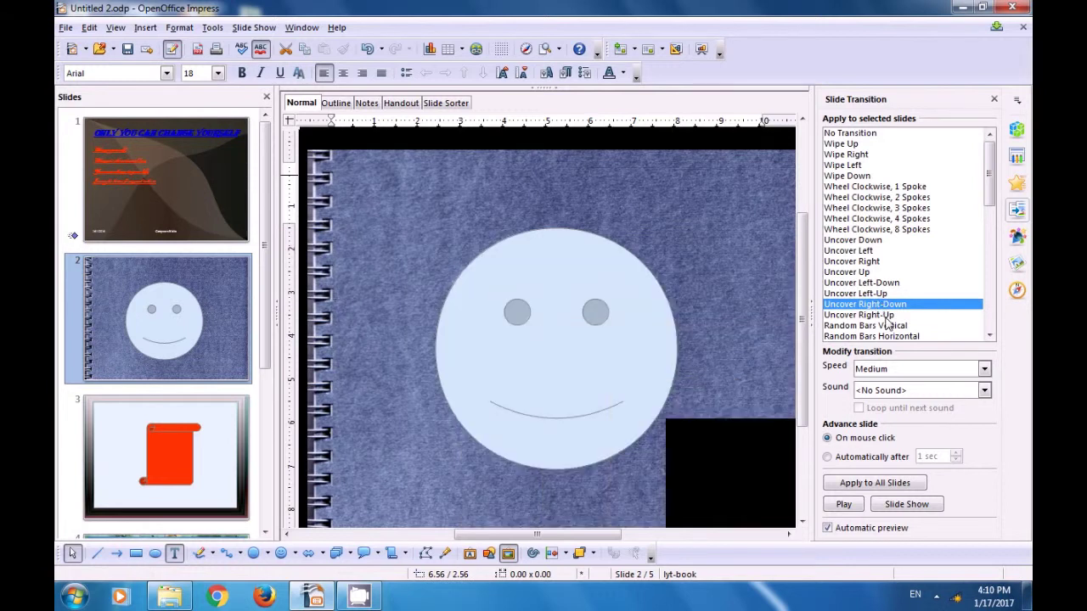
{"action": "left_click", "coordinate": [887, 315]}
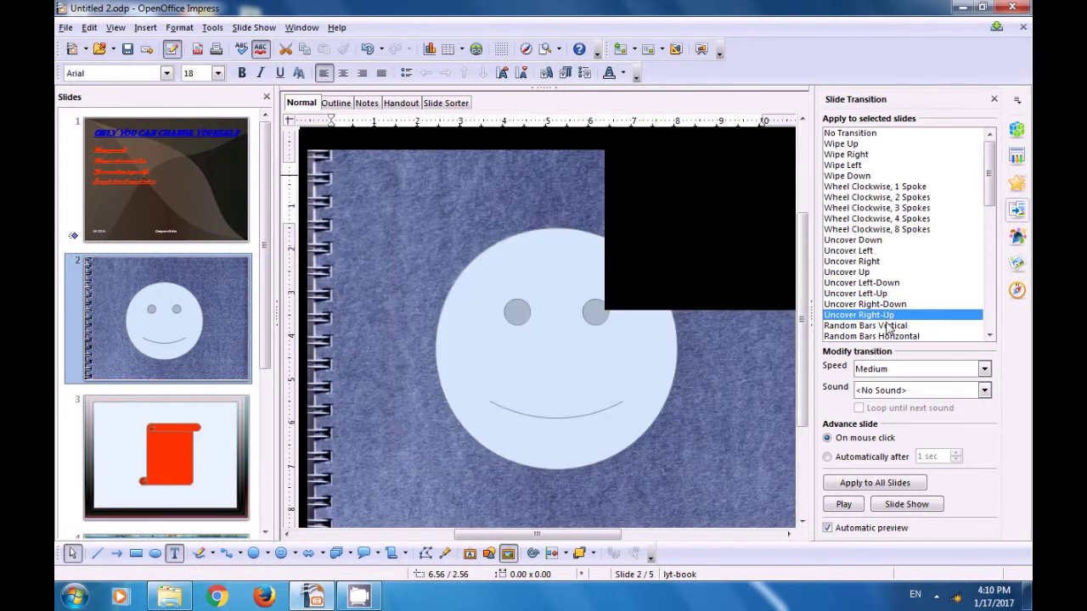
{"action": "scroll", "coordinate": [883, 328], "scroll_direction": "down", "scroll_amount": 5}
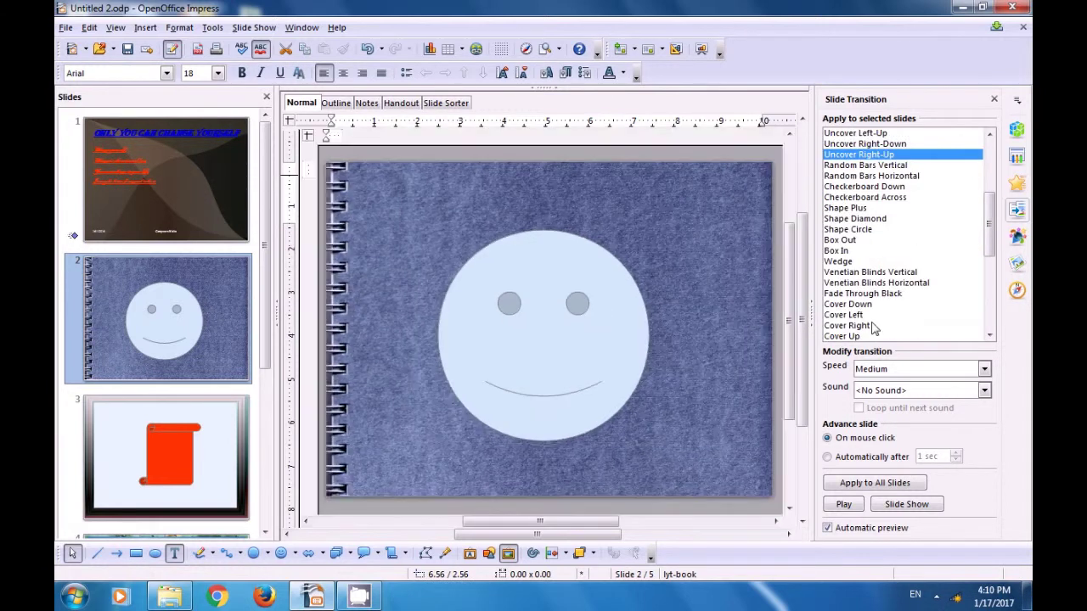
{"action": "left_click", "coordinate": [846, 306]}
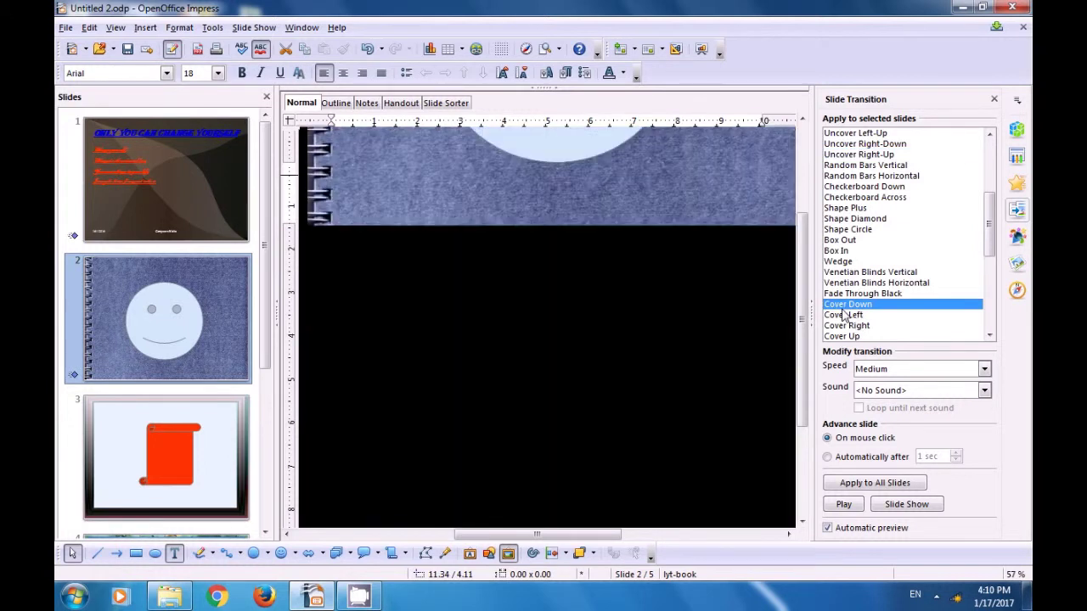
{"action": "left_click", "coordinate": [982, 392]}
{"action": "scroll", "coordinate": [887, 468], "scroll_direction": "down", "scroll_amount": 2}
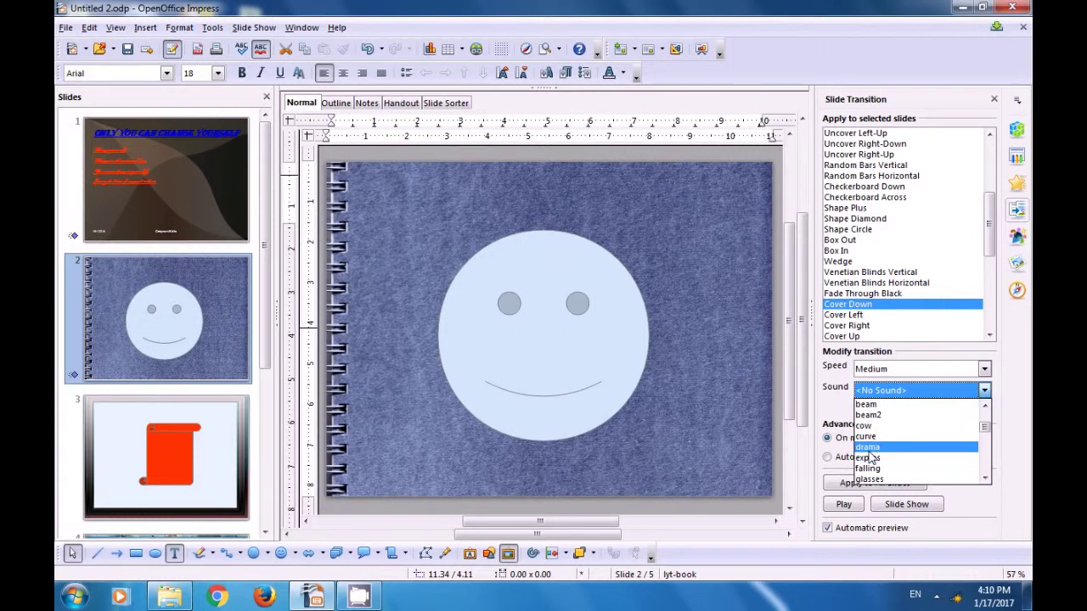
{"action": "left_click", "coordinate": [870, 450]}
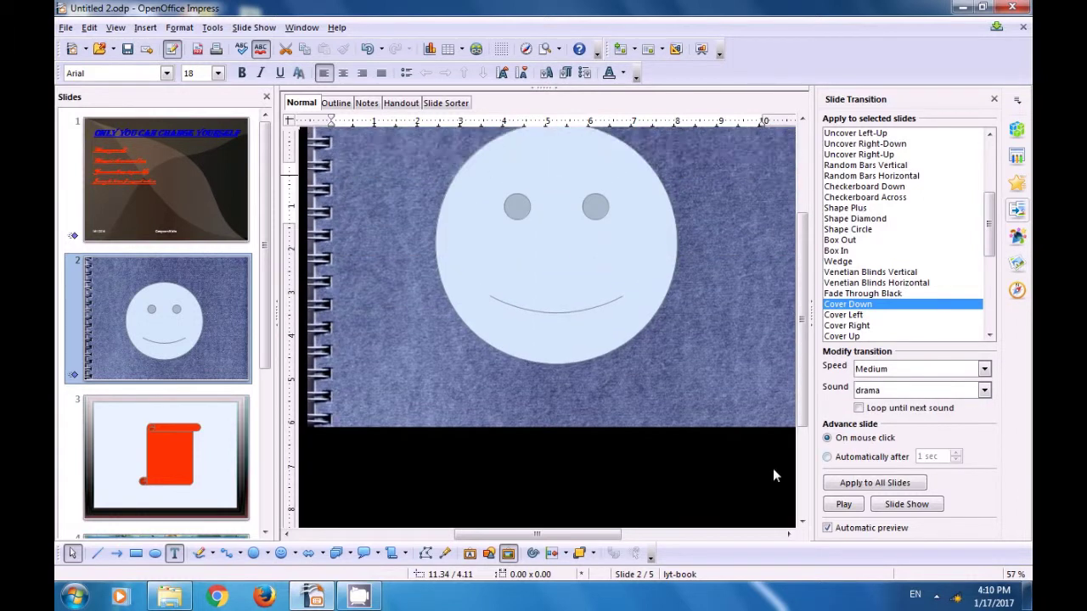
Apply the Diagonal Squares Left-Down transition with the kling sound to slide 3.
{"action": "left_click", "coordinate": [181, 453]}
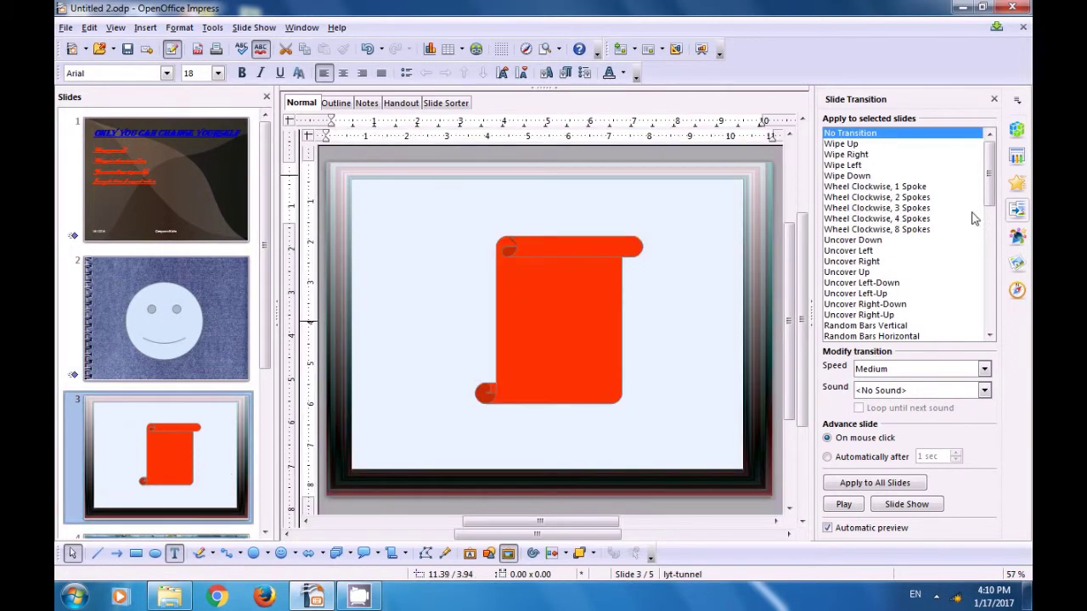
{"action": "left_click_drag", "start_coordinate": [989, 204], "coordinate": [999, 326]}
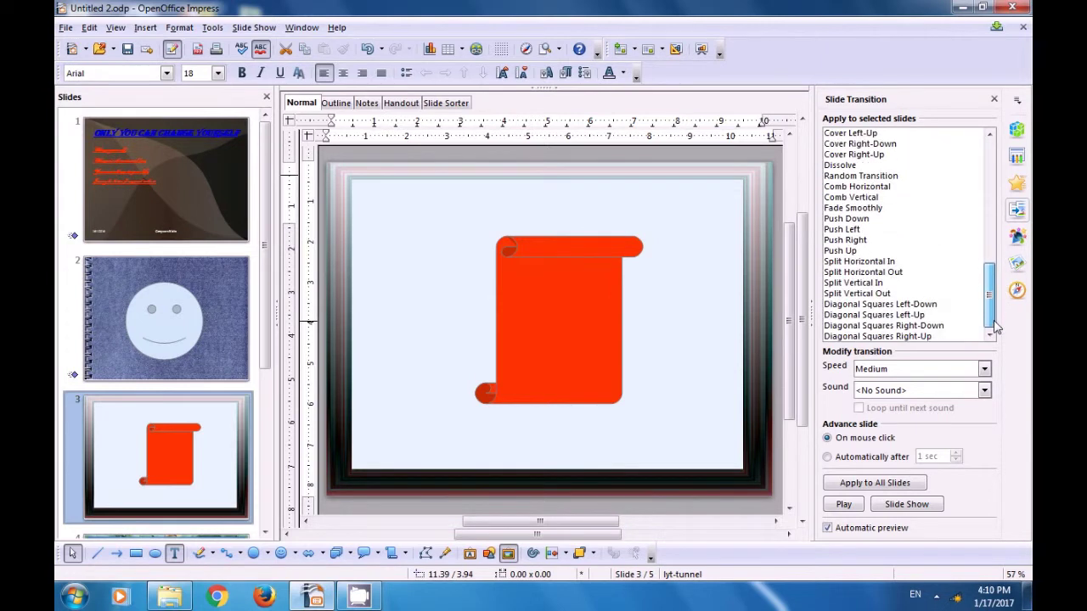
{"action": "left_click", "coordinate": [878, 306]}
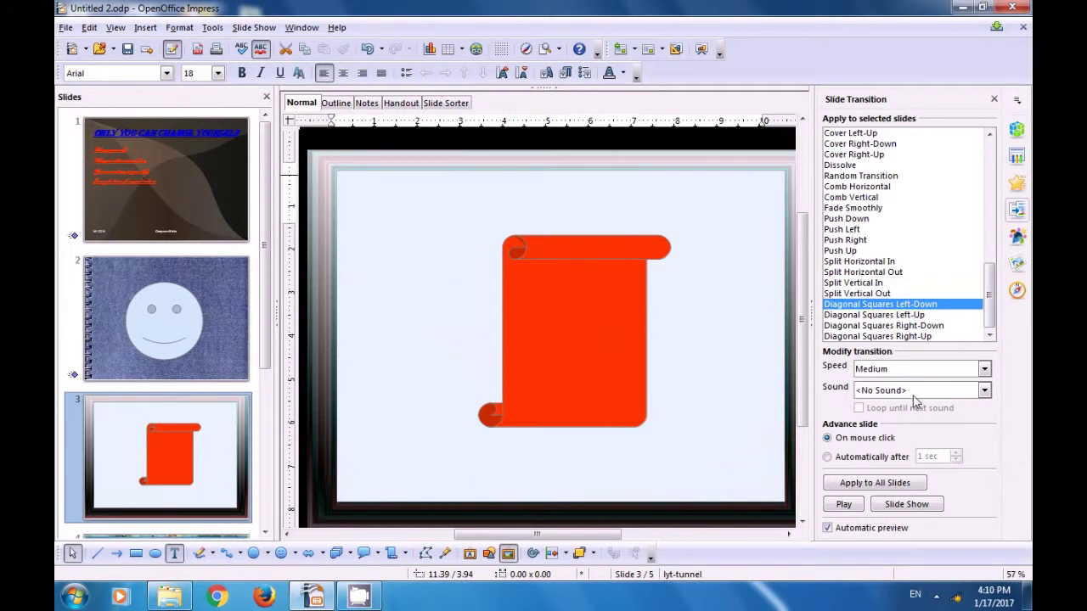
{"action": "left_click", "coordinate": [984, 390]}
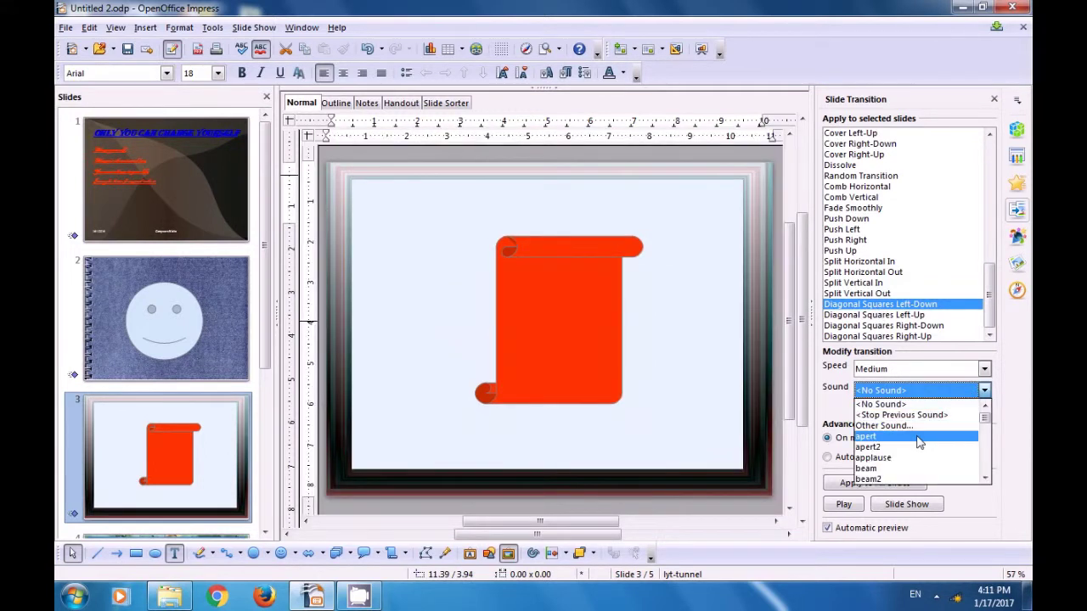
{"action": "scroll", "coordinate": [913, 454], "scroll_direction": "down", "scroll_amount": 3}
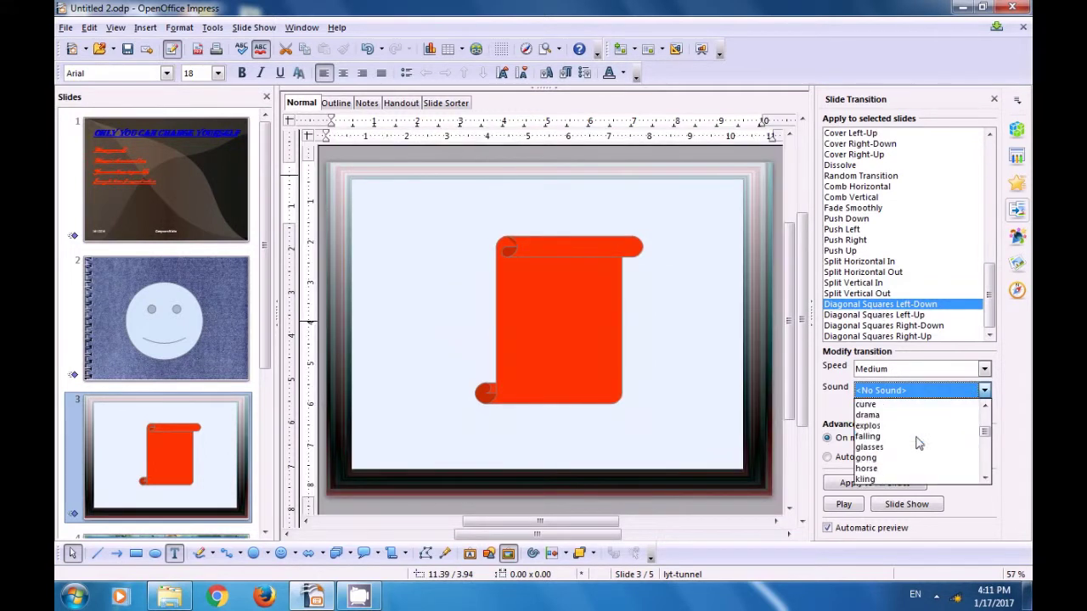
{"action": "left_click", "coordinate": [898, 480]}
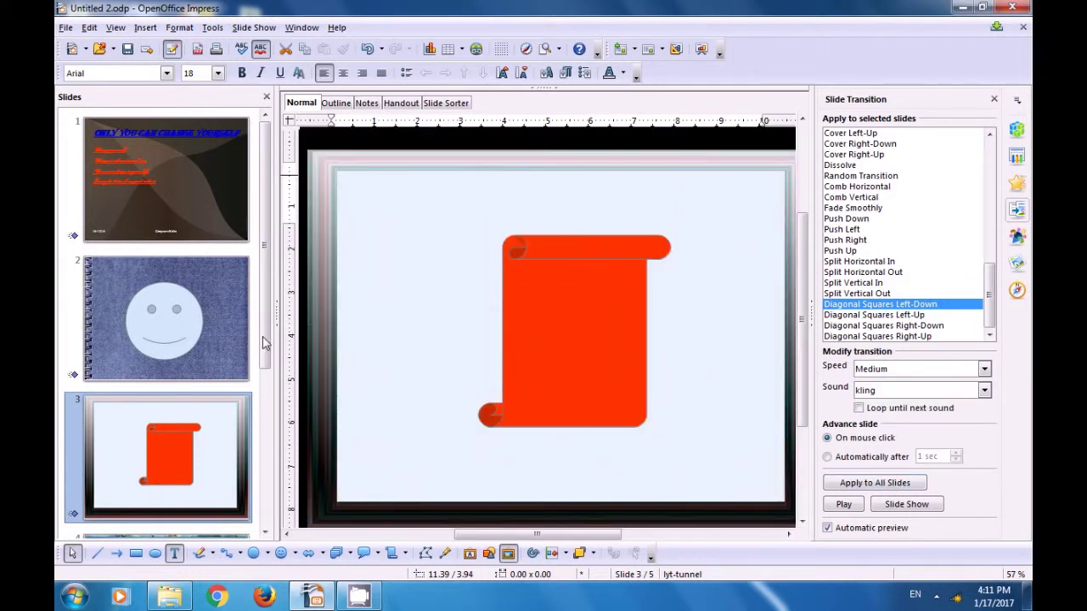
Try the Comb Vertical transition on slide 4, and settle on Push Left with the nature1 sound.
{"action": "left_click_drag", "start_coordinate": [263, 342], "coordinate": [272, 435]}
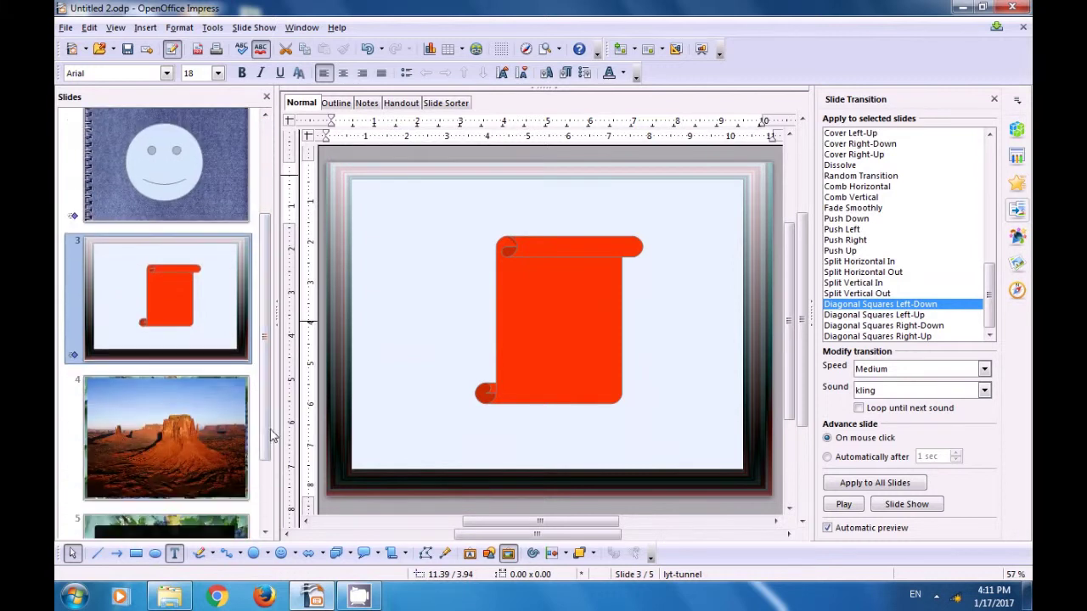
{"action": "left_click", "coordinate": [174, 434]}
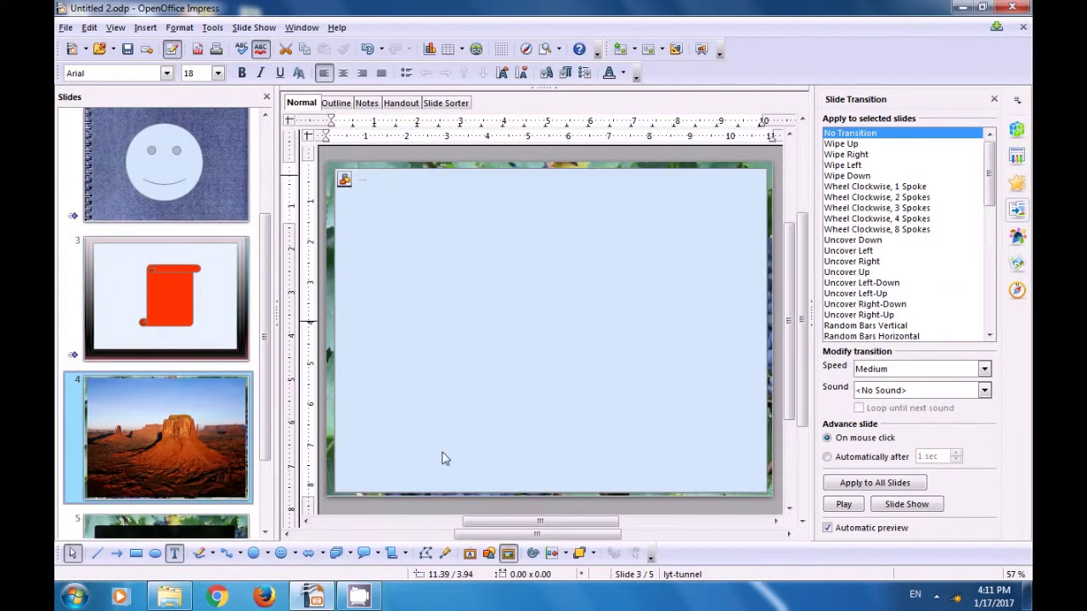
{"action": "left_click", "coordinate": [989, 211]}
{"action": "left_click_drag", "start_coordinate": [990, 211], "coordinate": [937, 289]}
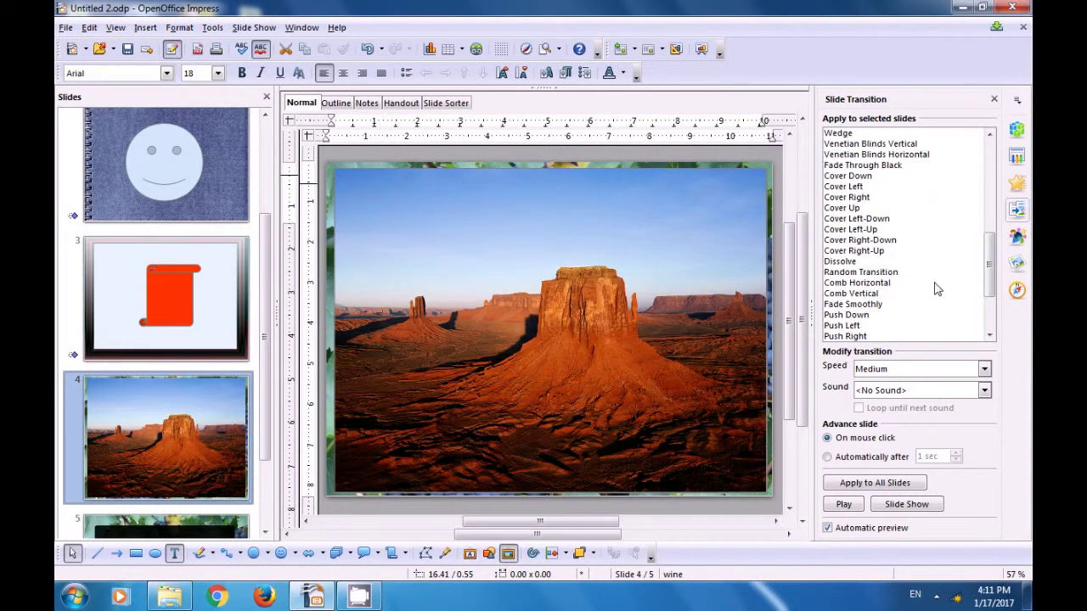
{"action": "left_click", "coordinate": [850, 297]}
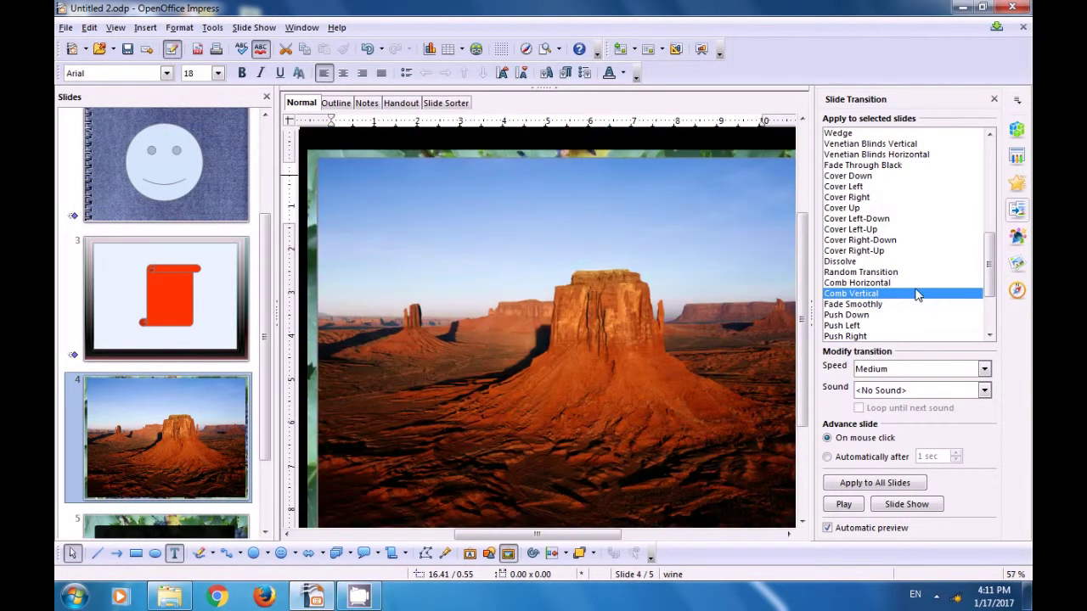
{"action": "left_click", "coordinate": [848, 328]}
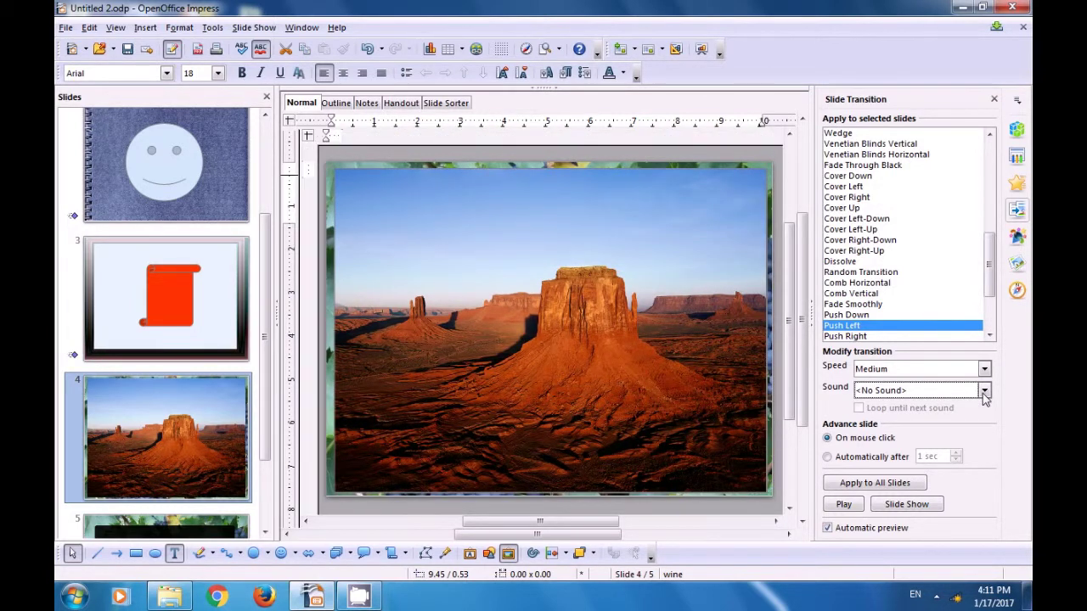
{"action": "left_click", "coordinate": [985, 391]}
{"action": "scroll", "coordinate": [908, 442], "scroll_direction": "down", "scroll_amount": 5}
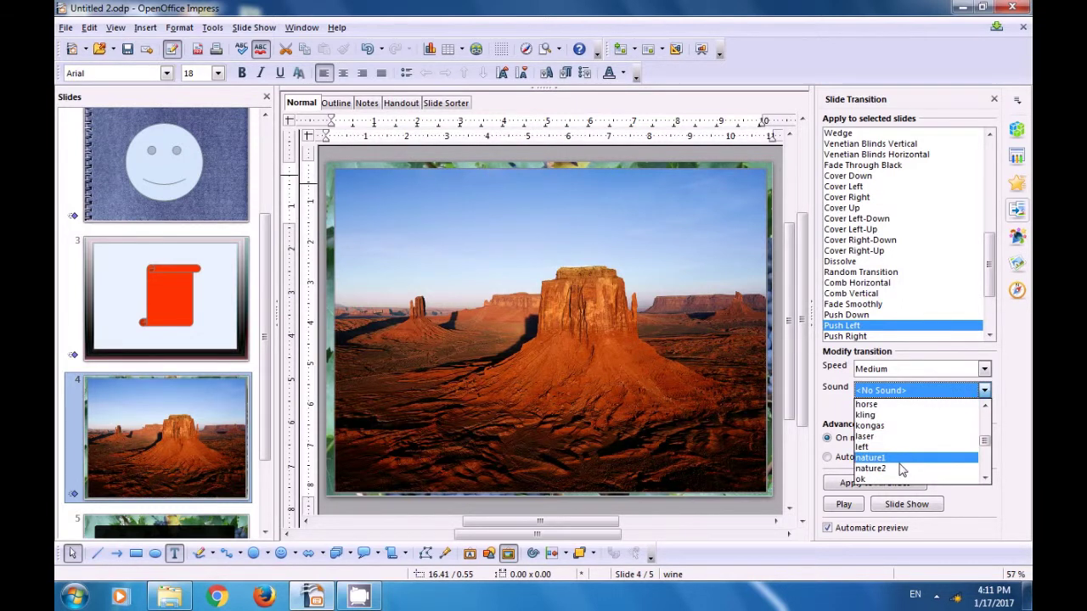
{"action": "left_click", "coordinate": [901, 463]}
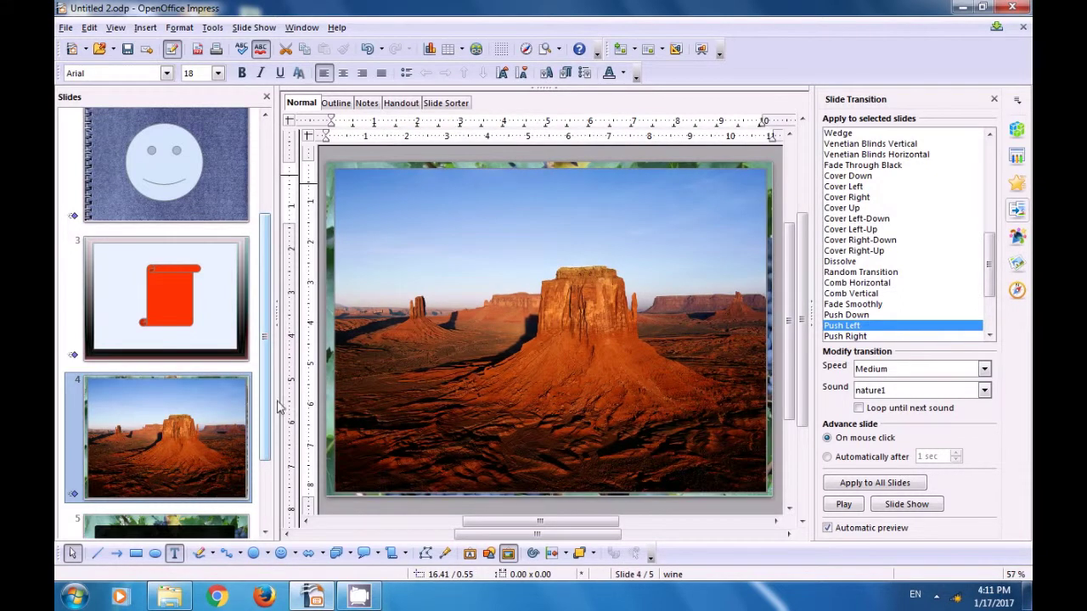
Try the Random Bars Vertical transition on slide 5, and settle on Random Transition with the train sound.
{"action": "scroll", "coordinate": [280, 408], "scroll_direction": "down", "scroll_amount": 3}
{"action": "left_click", "coordinate": [158, 455]}
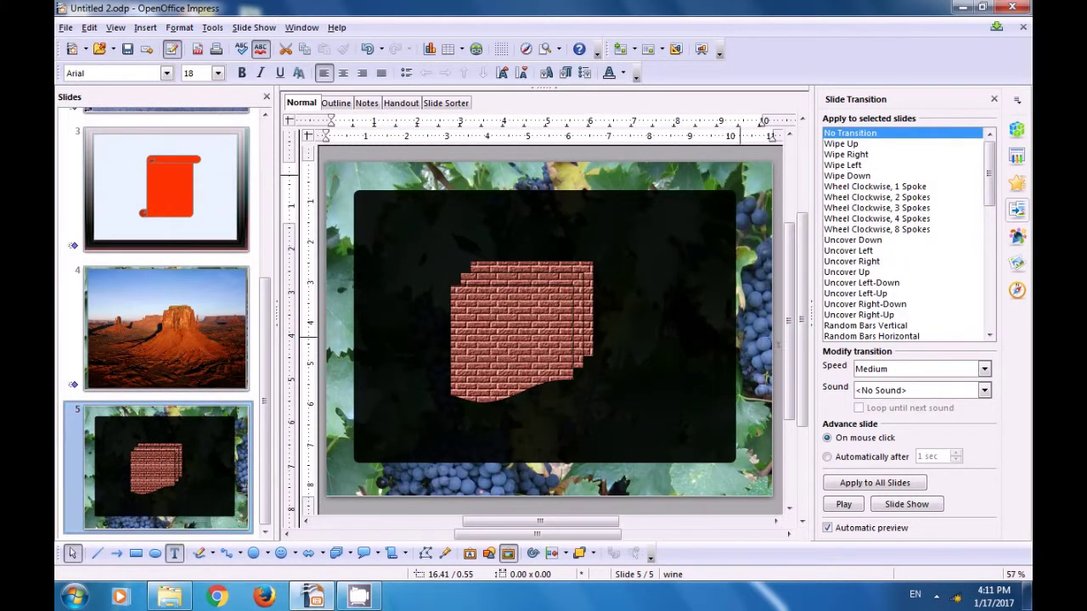
{"action": "left_click", "coordinate": [882, 327]}
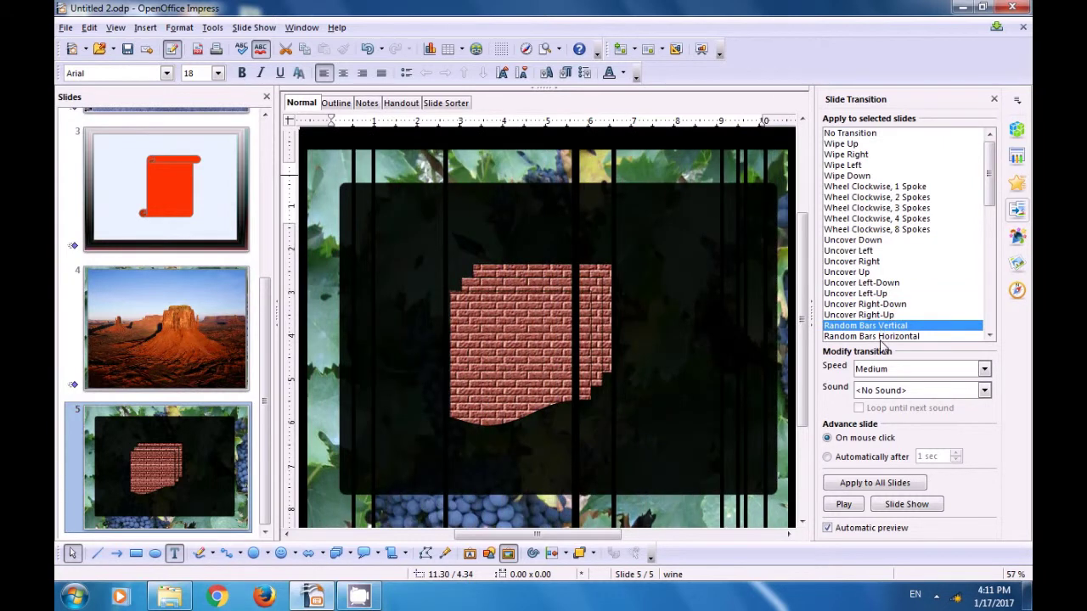
{"action": "left_click_drag", "start_coordinate": [985, 205], "coordinate": [994, 314]}
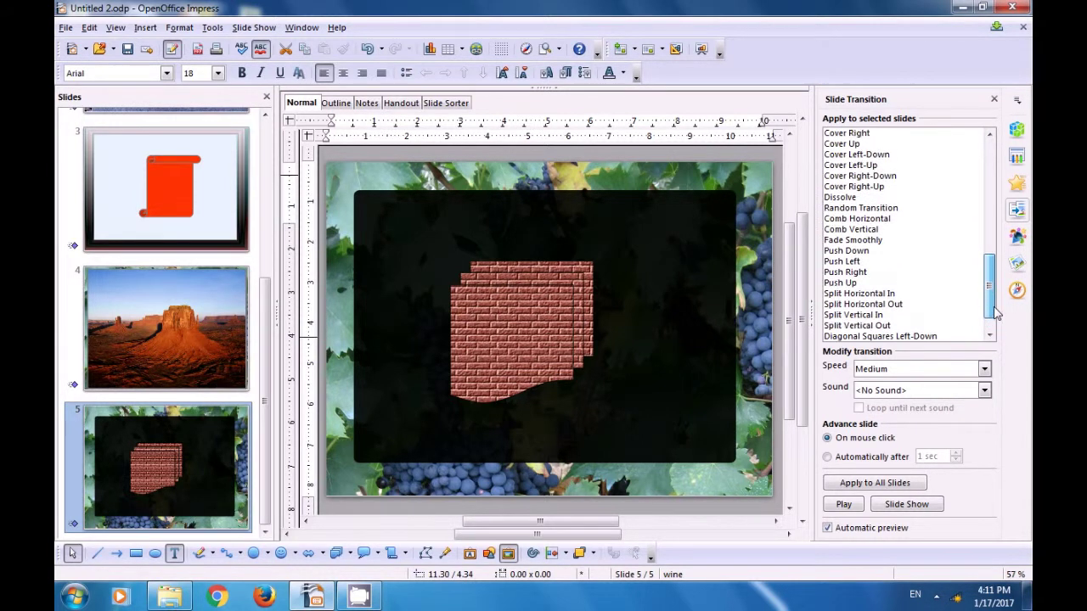
{"action": "left_click", "coordinate": [869, 209]}
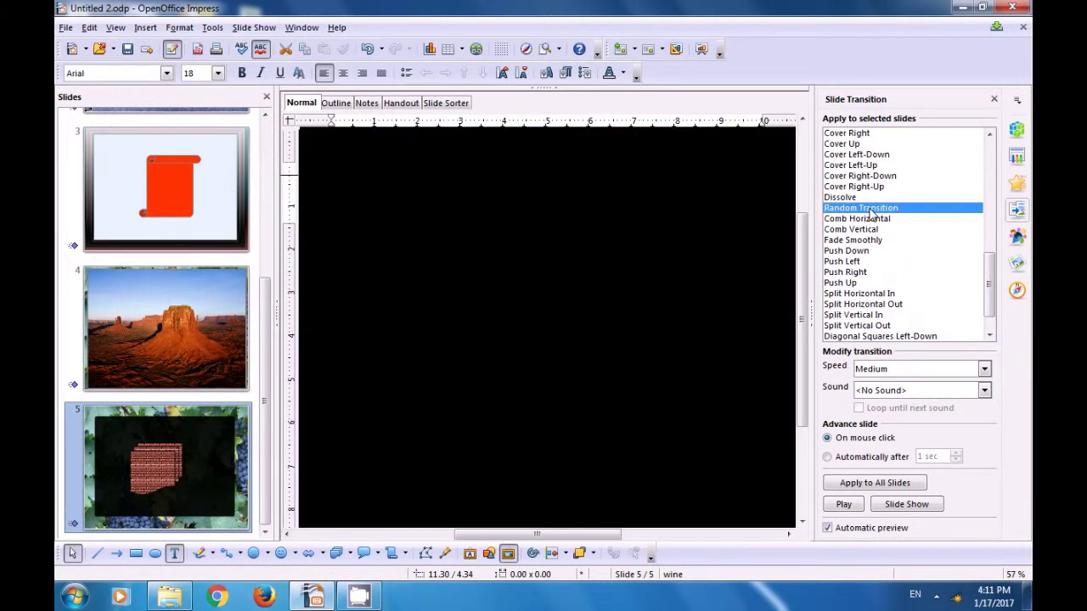
{"action": "left_click", "coordinate": [984, 390]}
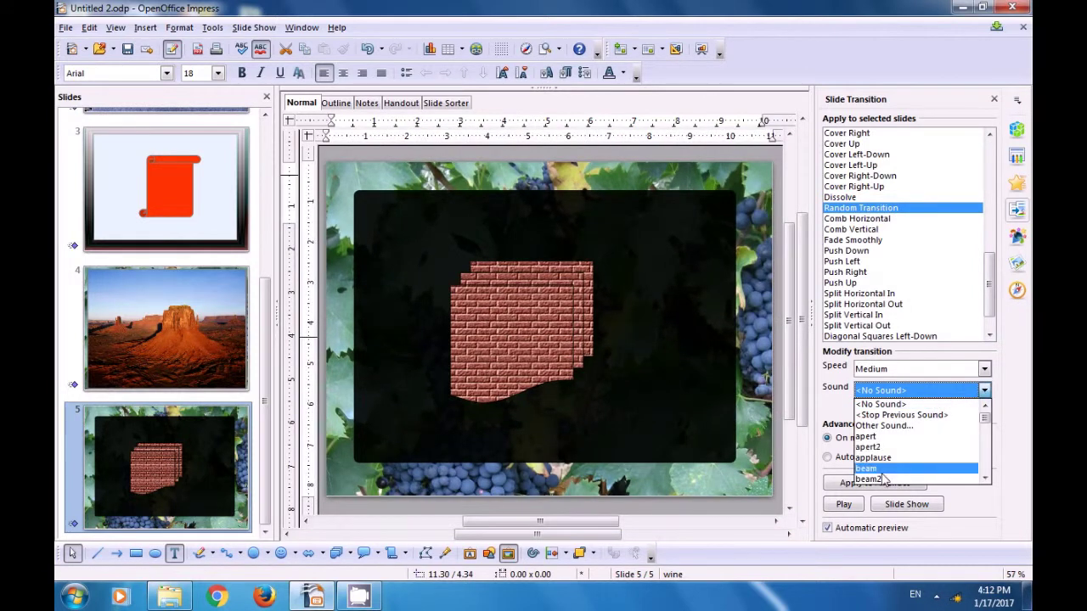
{"action": "scroll", "coordinate": [890, 454], "scroll_direction": "down", "scroll_amount": 10}
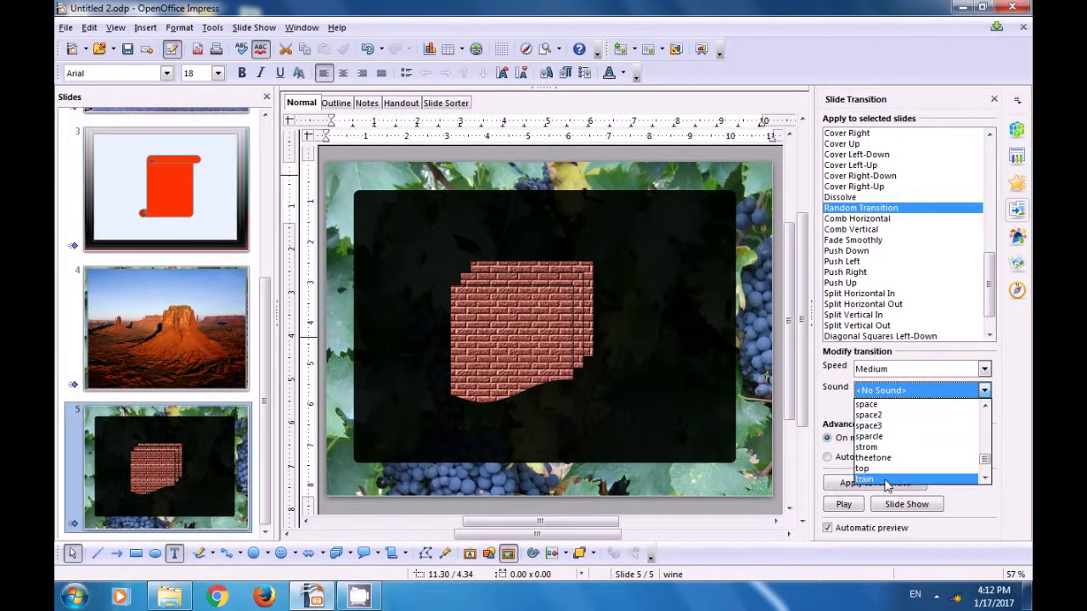
{"action": "left_click", "coordinate": [885, 479]}
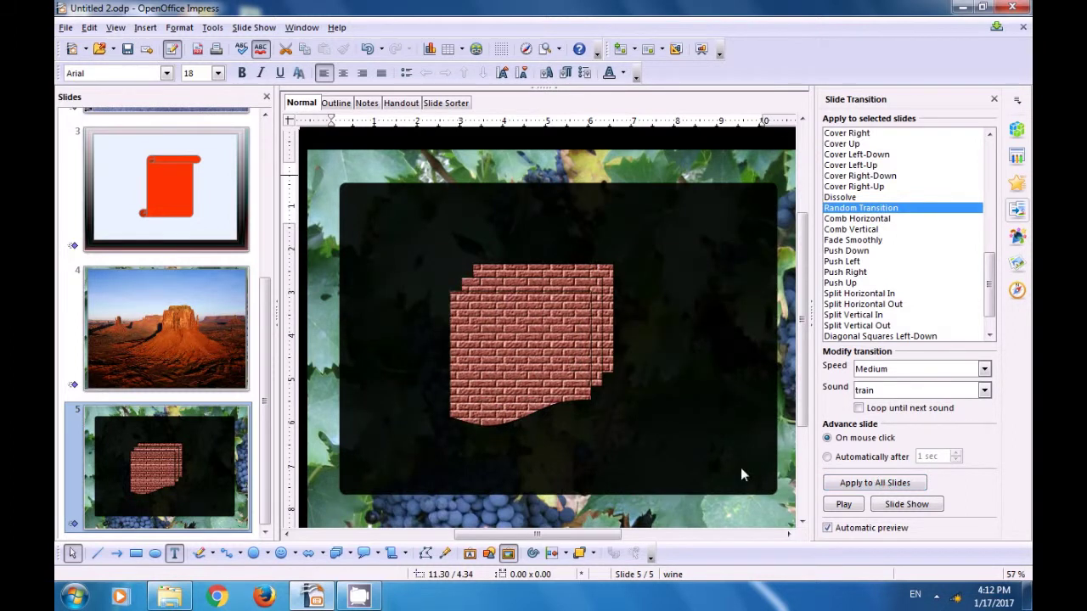
Return to slide 1 and start the slide show from there.
{"action": "scroll", "coordinate": [264, 283], "scroll_direction": "up", "scroll_amount": 2}
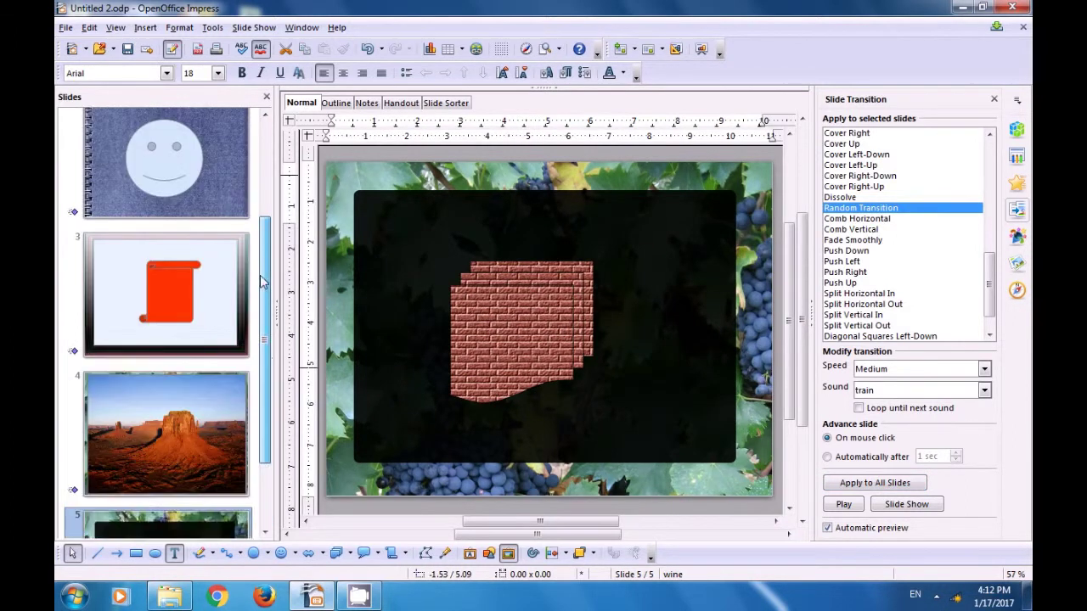
{"action": "scroll", "coordinate": [264, 283], "scroll_direction": "up", "scroll_amount": 2}
{"action": "left_click", "coordinate": [218, 157]}
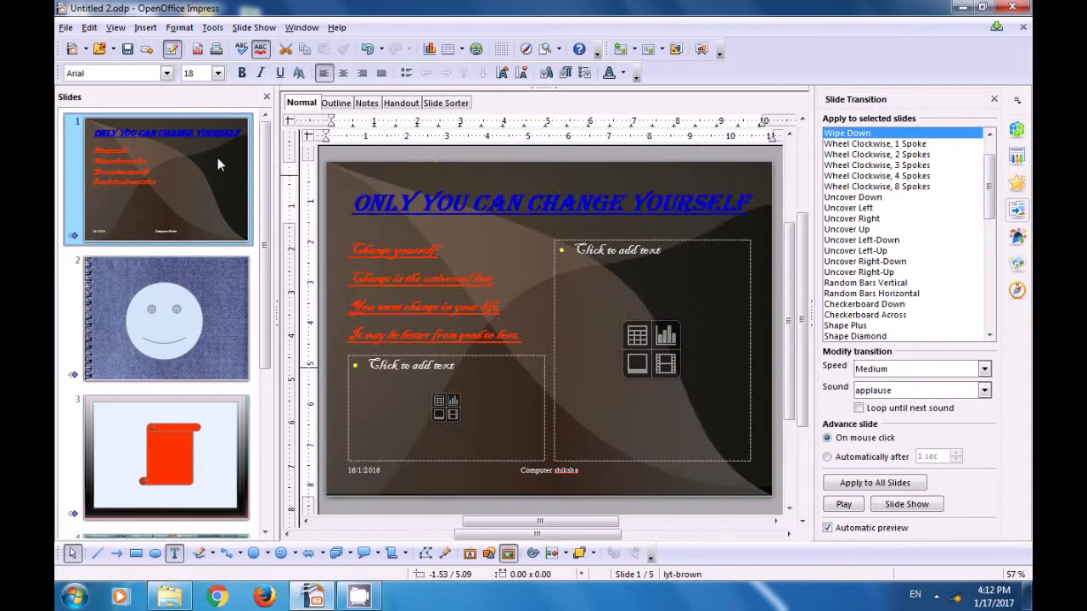
{"action": "key", "text": "F5"}
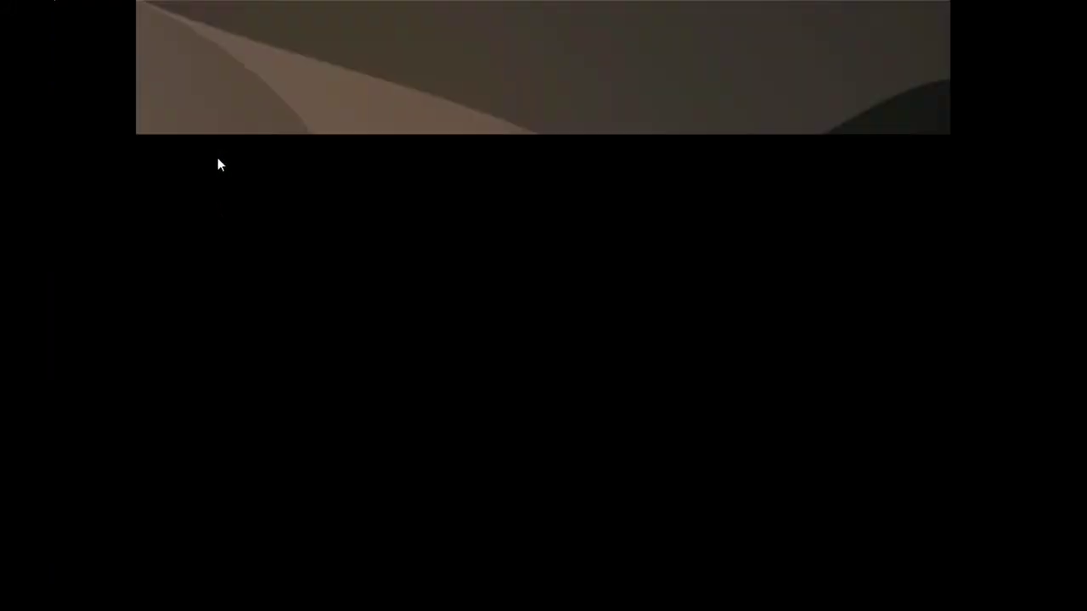